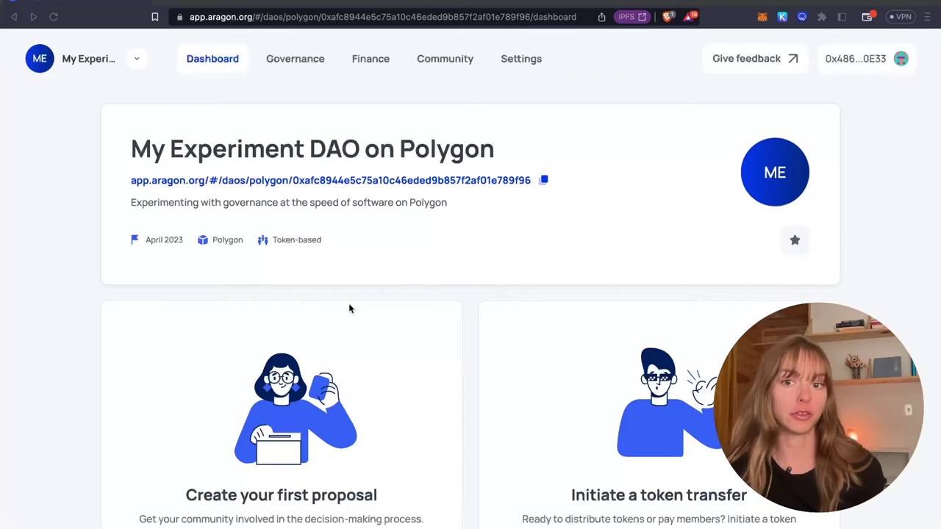
# Step: Open the DAO's Community page and review its single member holding 5 EXT (100%)
pyautogui.scroll(-2, 288, 174)
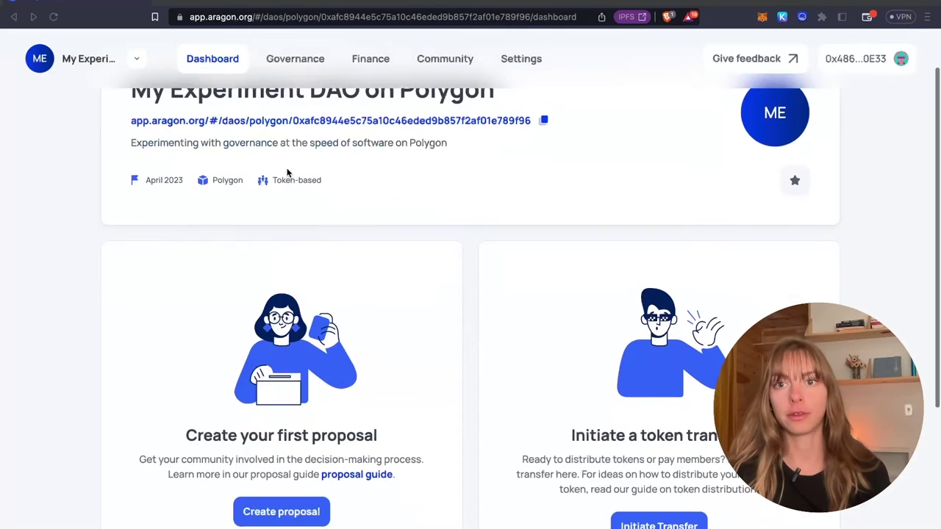
pyautogui.scroll(2, 289, 174)
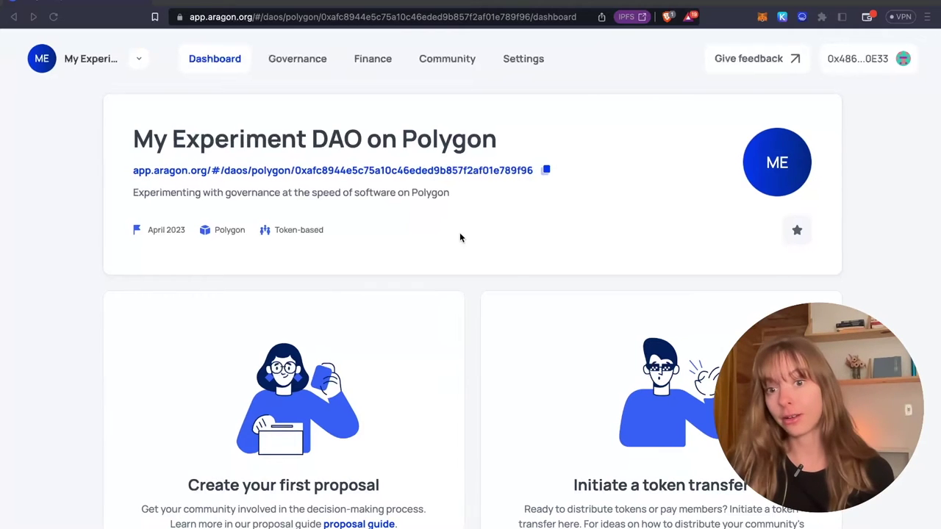
pyautogui.scroll(1, 459, 238)
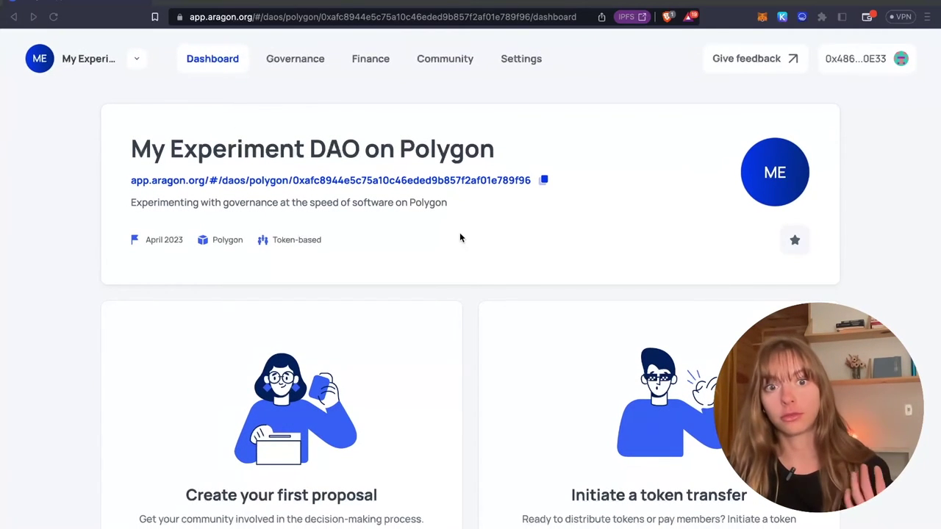
pyautogui.scroll(-3, 459, 237)
pyautogui.scroll(2, 459, 237)
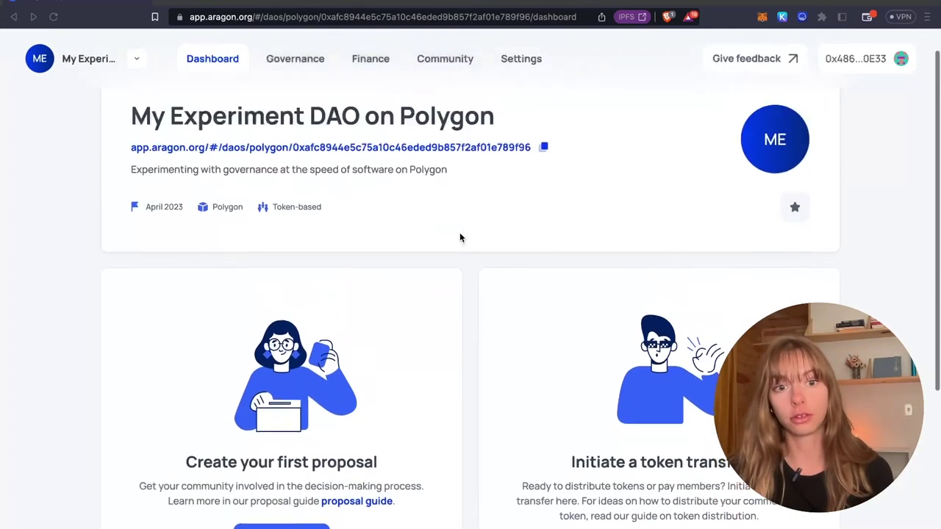
pyautogui.scroll(1, 460, 238)
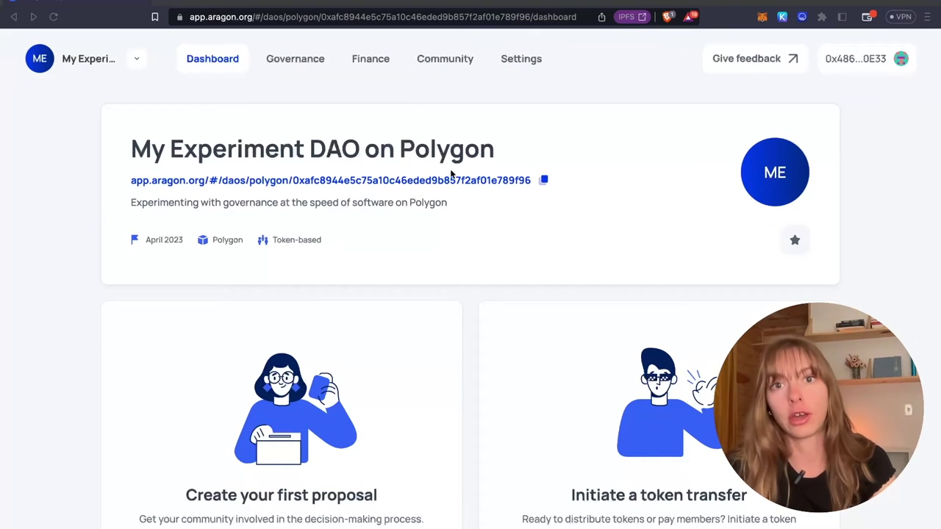
pyautogui.click(448, 64)
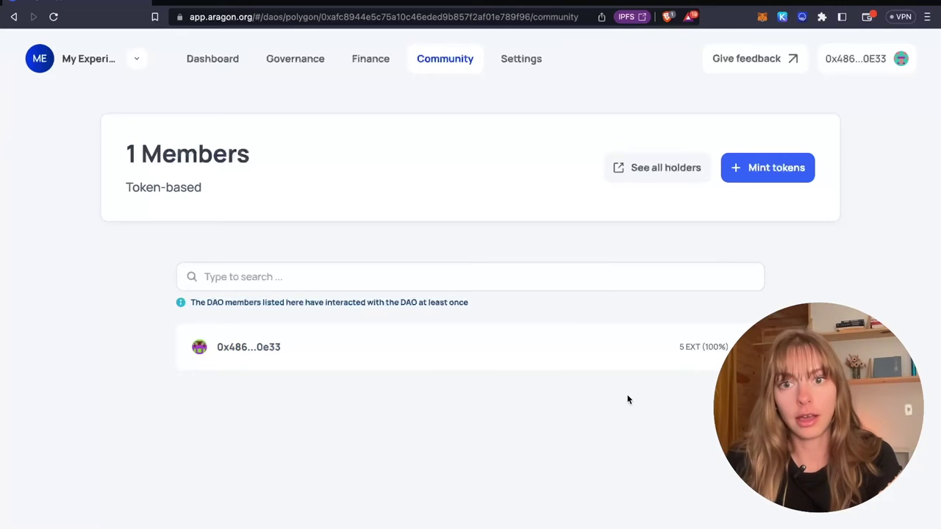
pyautogui.scroll(-2, 627, 399)
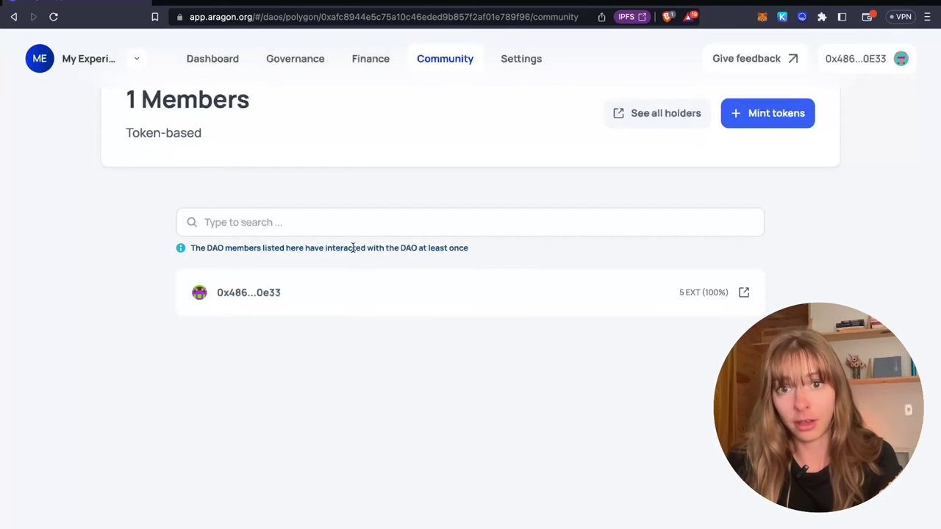
pyautogui.click(480, 224)
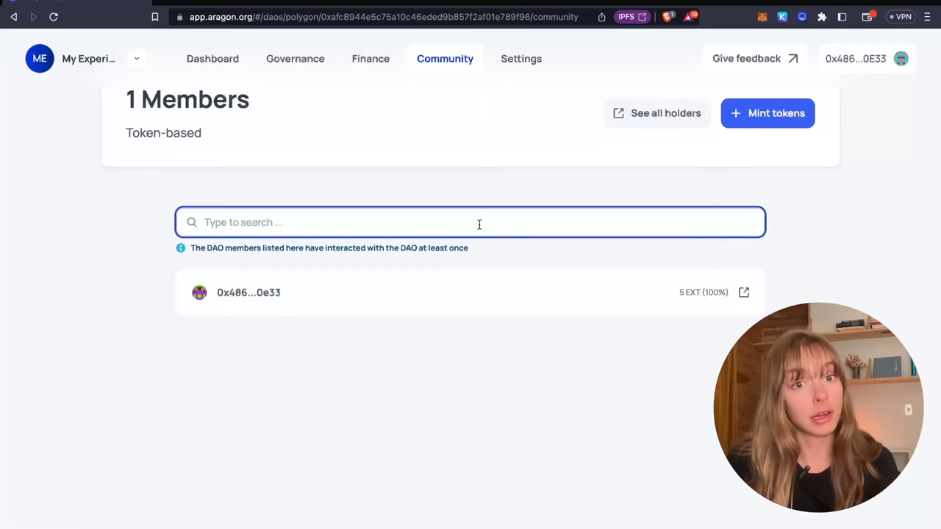
pyautogui.click(500, 347)
pyautogui.scroll(2, 463, 294)
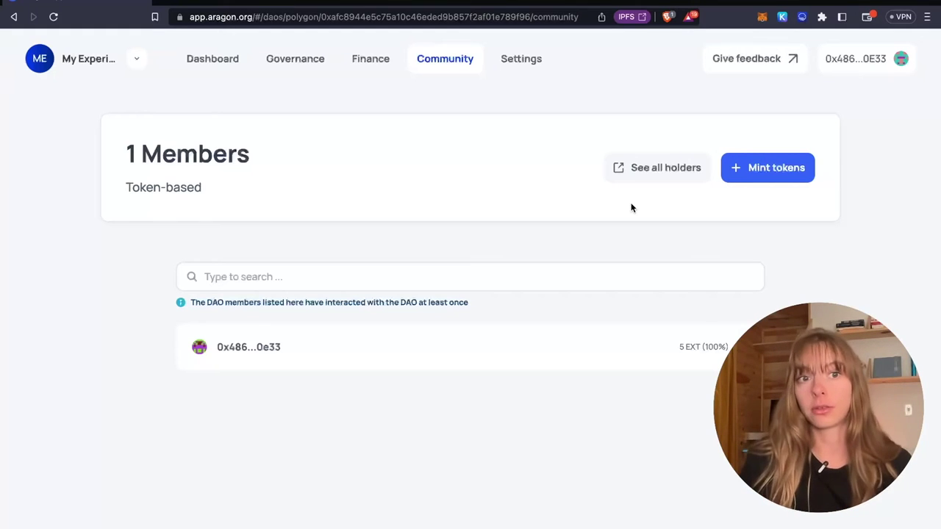
# Step: Start a Mint tokens proposal and paste the new recipient's wallet address
pyautogui.click(781, 174)
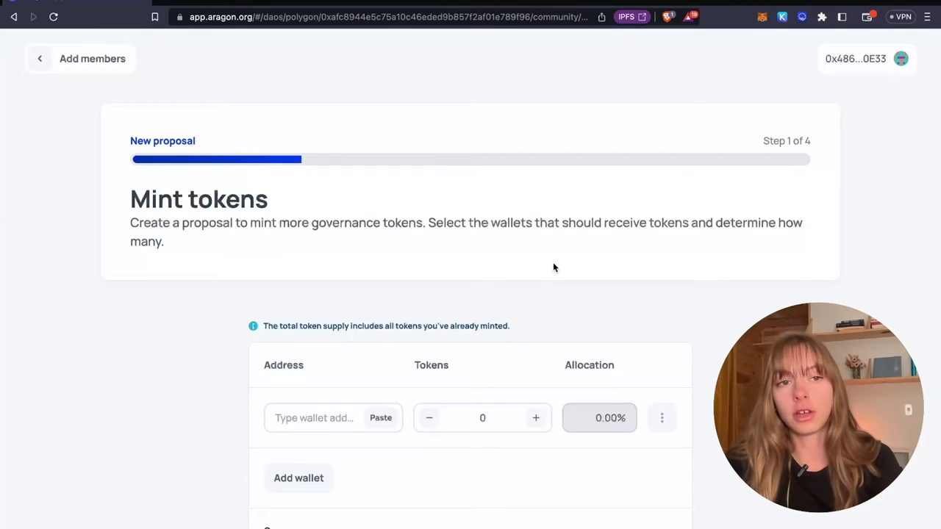
pyautogui.scroll(-3, 553, 267)
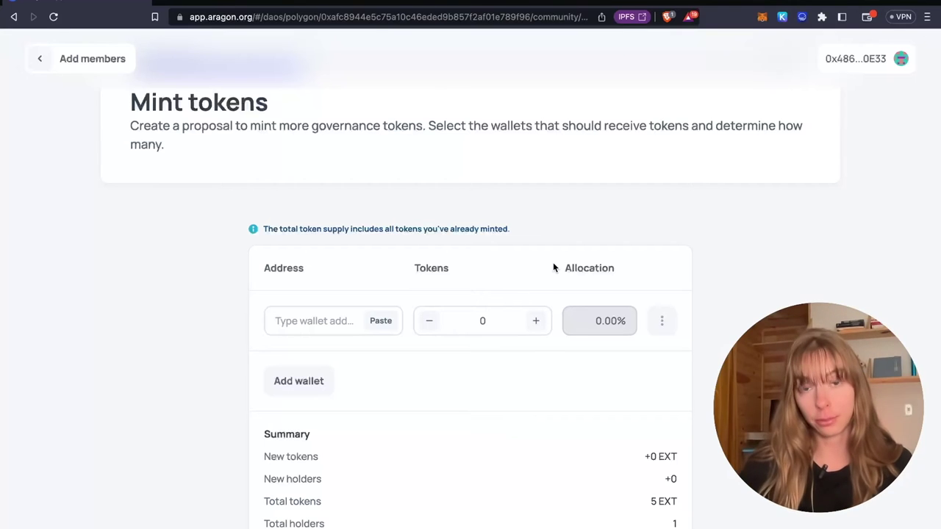
pyautogui.scroll(-1, 479, 248)
pyautogui.click(362, 282)
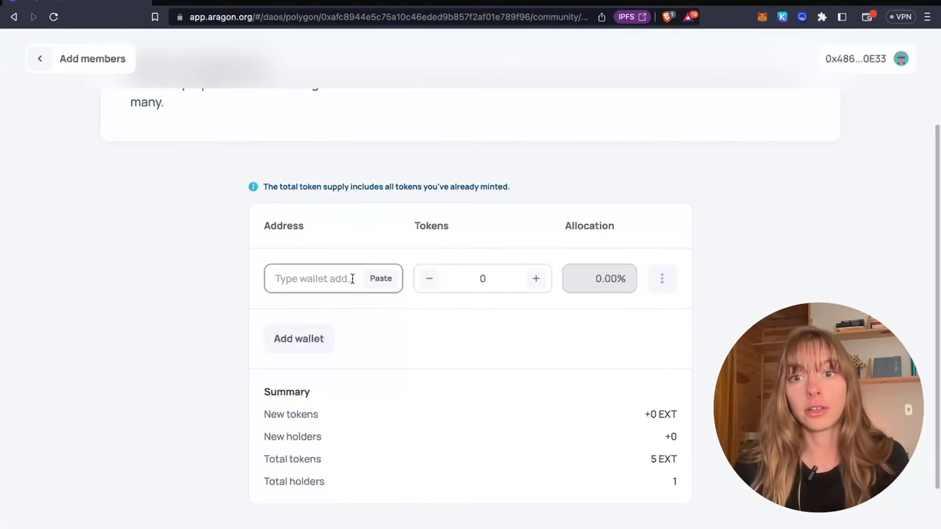
pyautogui.hotkey('ctrl', 'v')
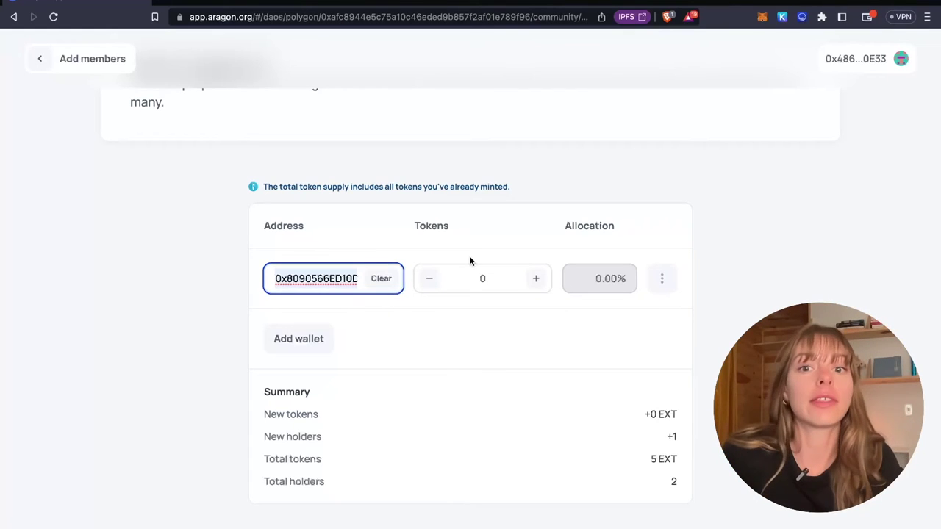
# Step: Give the new wallet 3 EXT (37.5%), bringing the total to 8 EXT across 2 holders
pyautogui.scroll(-1, 471, 261)
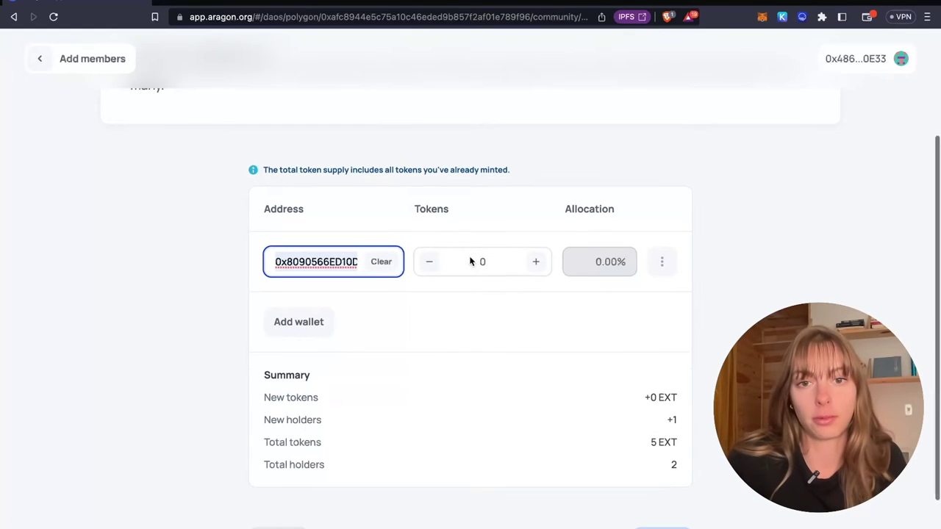
pyautogui.click(539, 263)
pyautogui.click(538, 262)
pyautogui.click(539, 262)
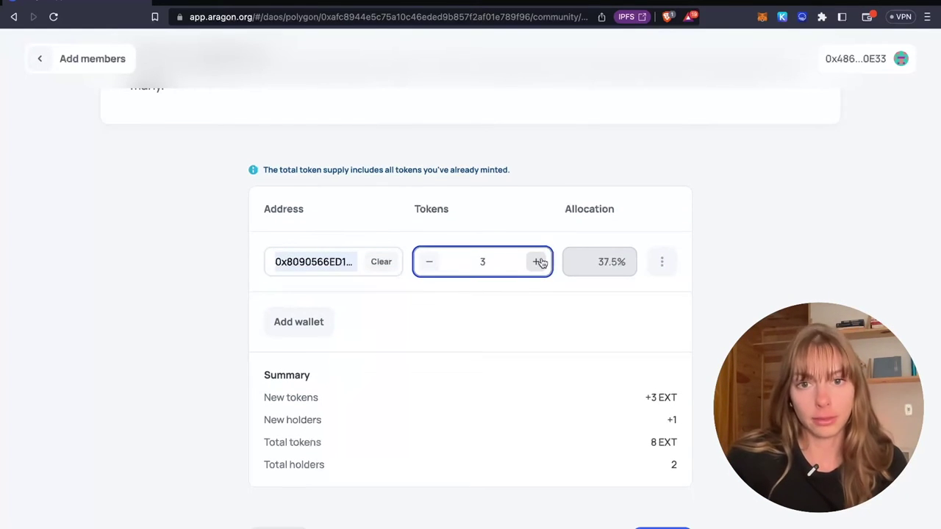
pyautogui.scroll(-1, 498, 287)
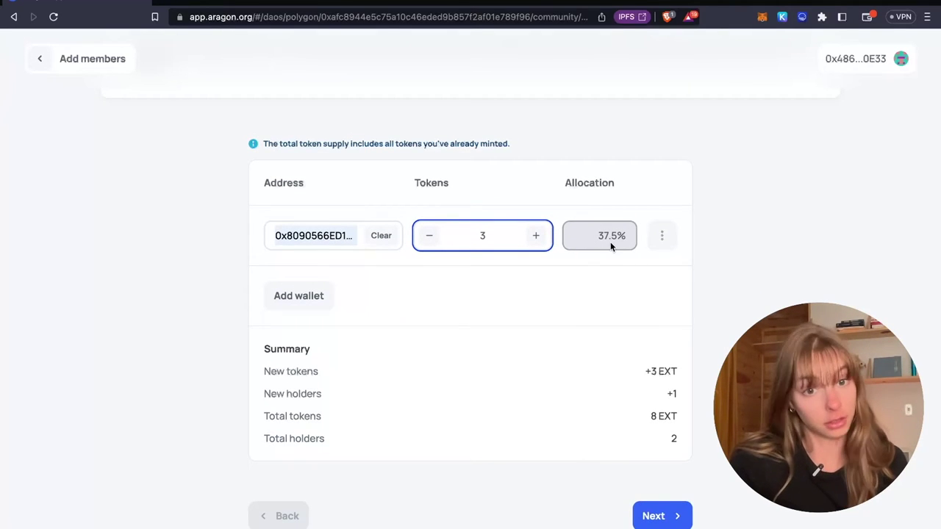
pyautogui.scroll(-1, 610, 245)
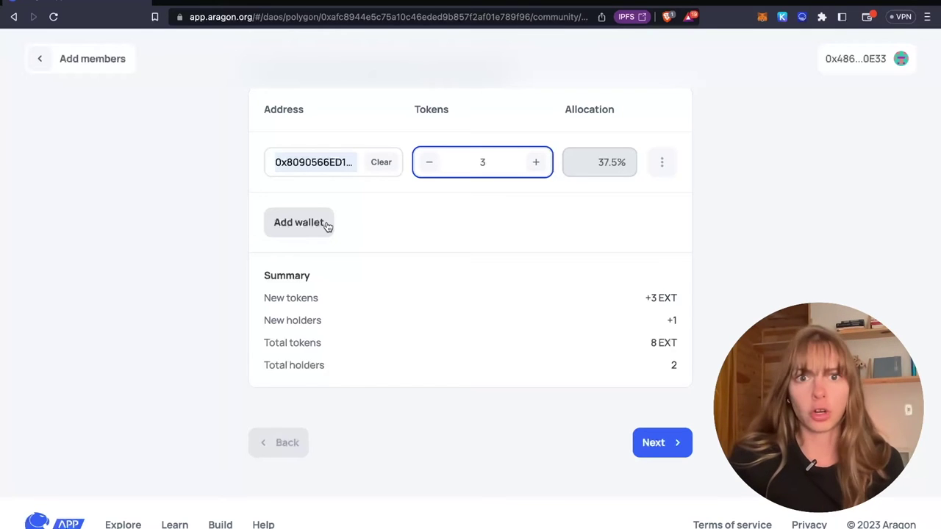
pyautogui.scroll(3, 328, 227)
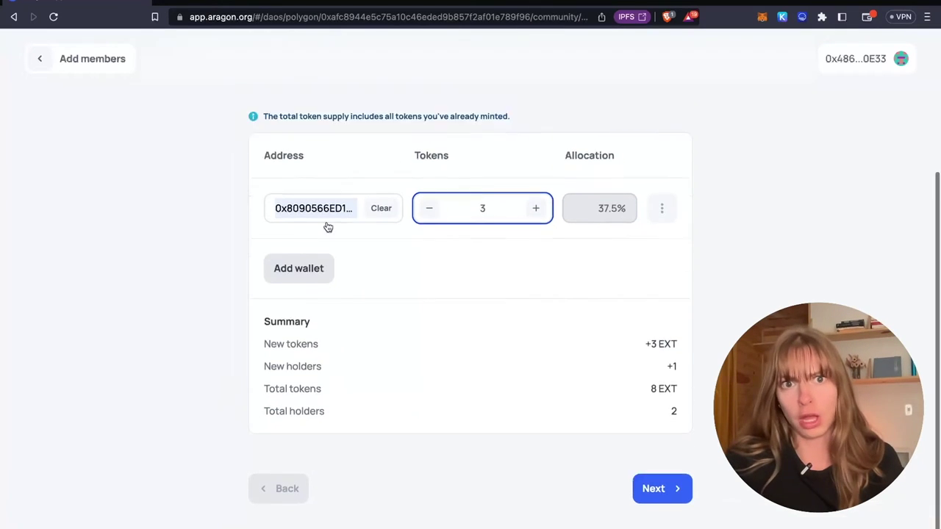
pyautogui.scroll(-2, 327, 227)
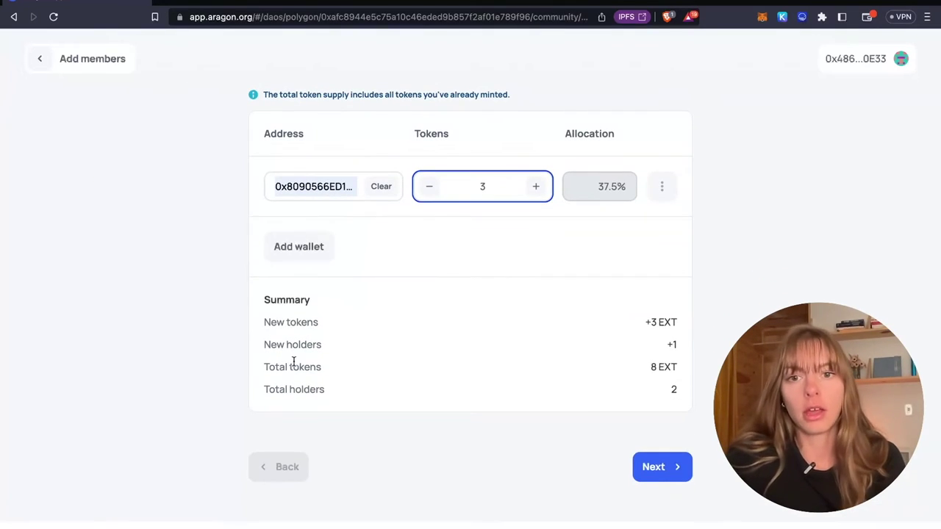
pyautogui.scroll(-2, 323, 353)
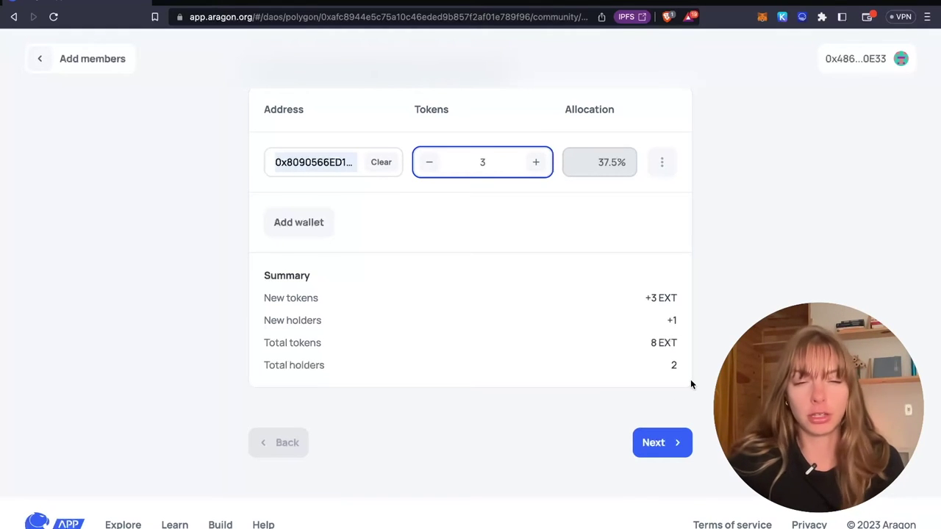
pyautogui.click(661, 442)
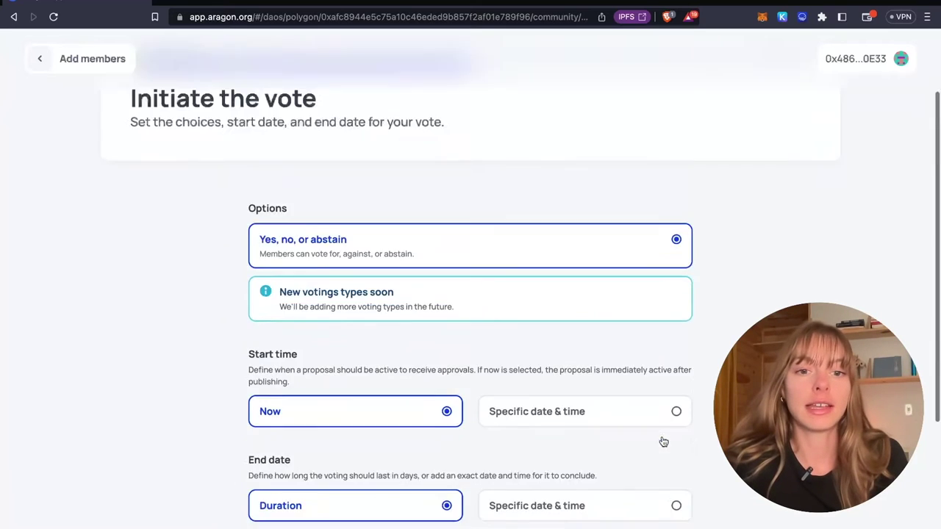
pyautogui.scroll(-1, 661, 439)
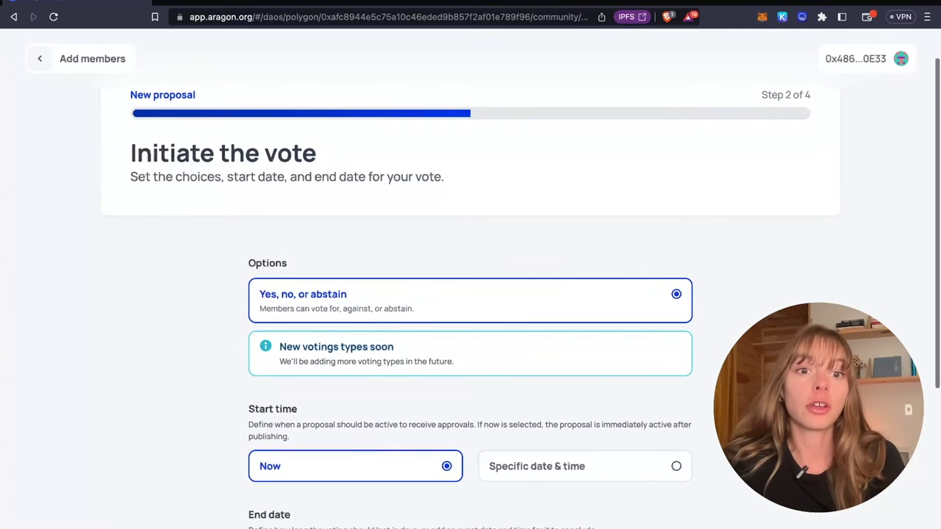
pyautogui.scroll(-3, 470, 294)
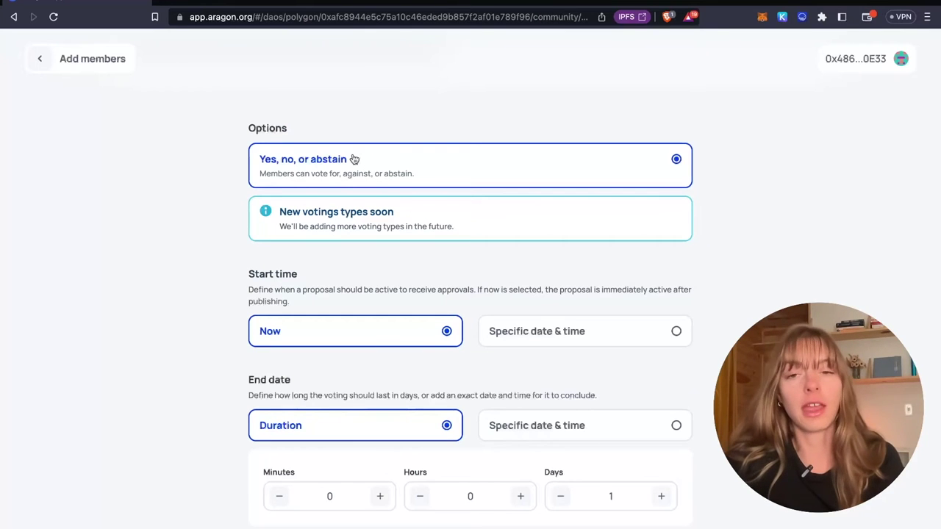
pyautogui.scroll(-1, 354, 169)
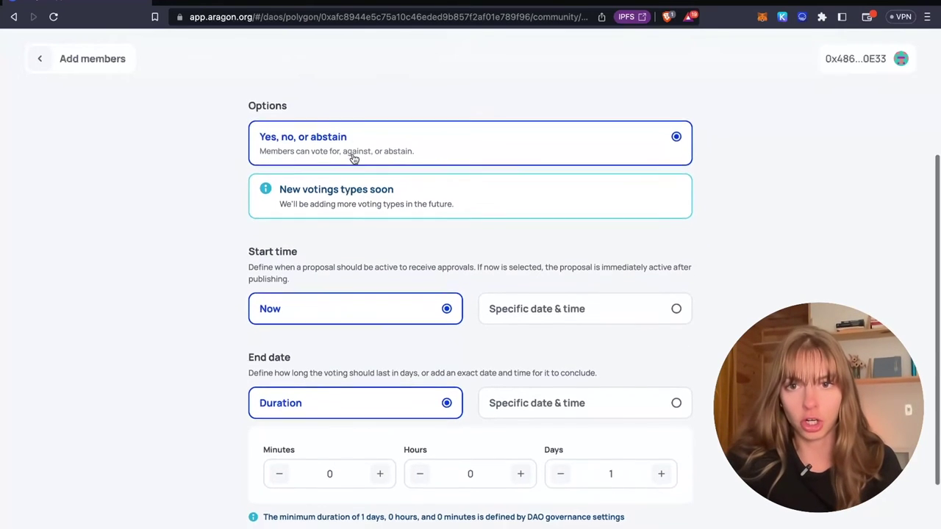
pyautogui.scroll(-2, 354, 195)
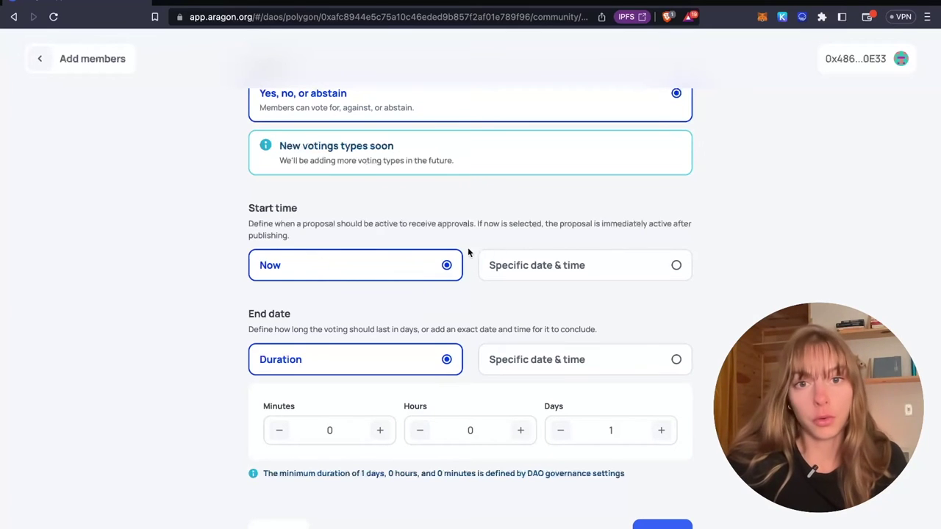
pyautogui.click(601, 274)
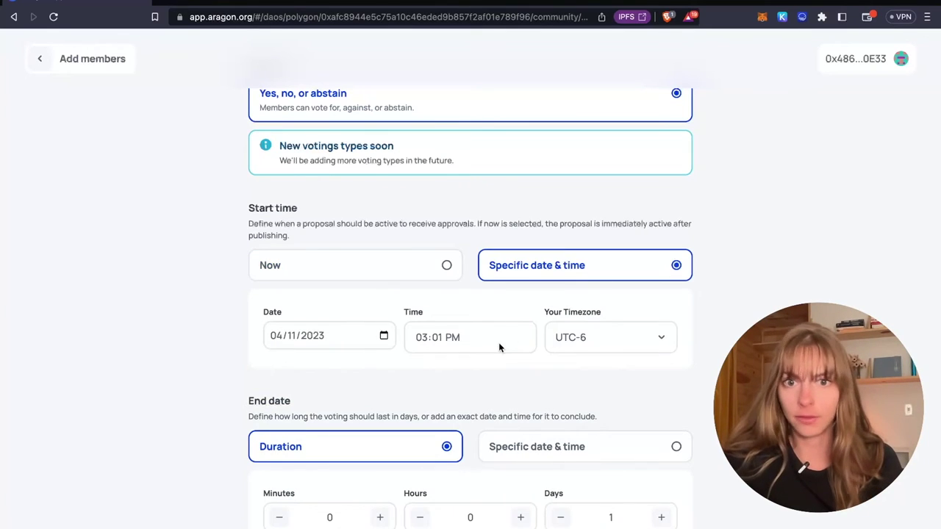
pyautogui.click(365, 336)
pyautogui.click(366, 303)
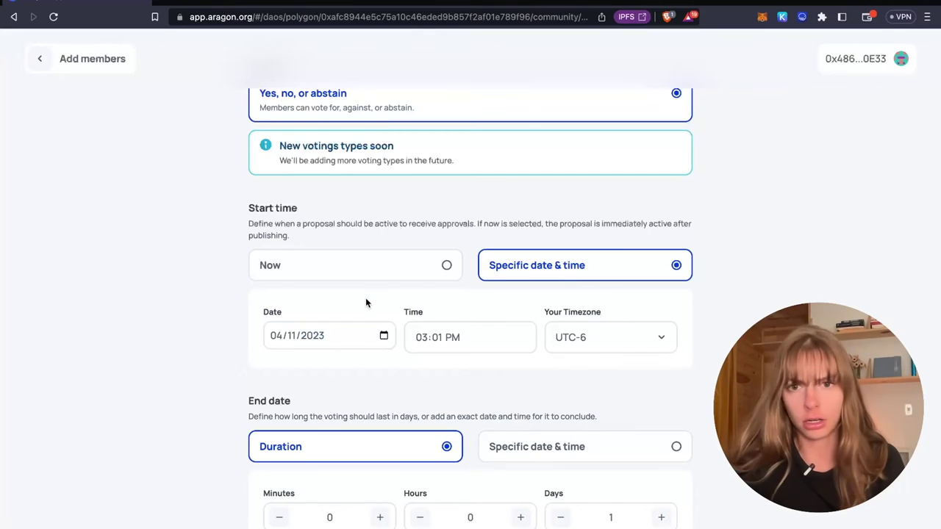
pyautogui.click(431, 272)
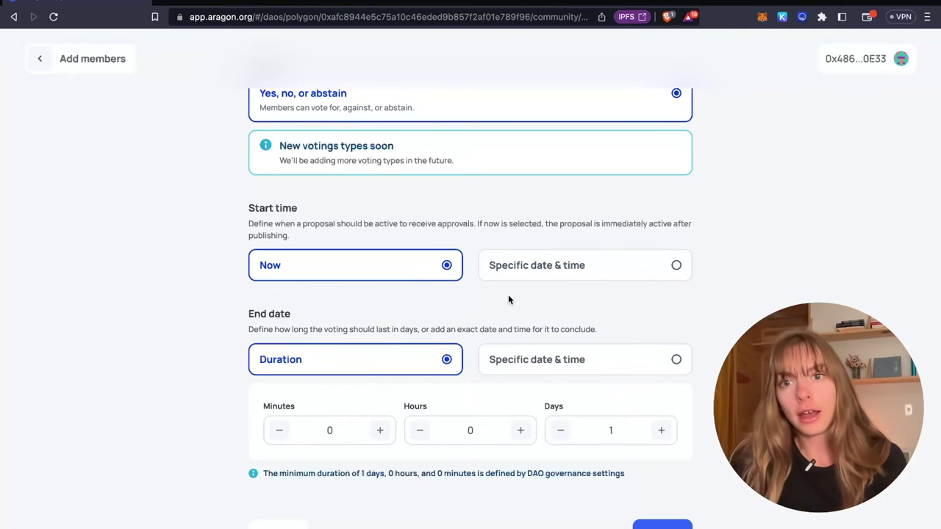
# Step: Keep the vote ending after a one-day duration and move on to the Create a proposal step
pyautogui.scroll(-2, 474, 249)
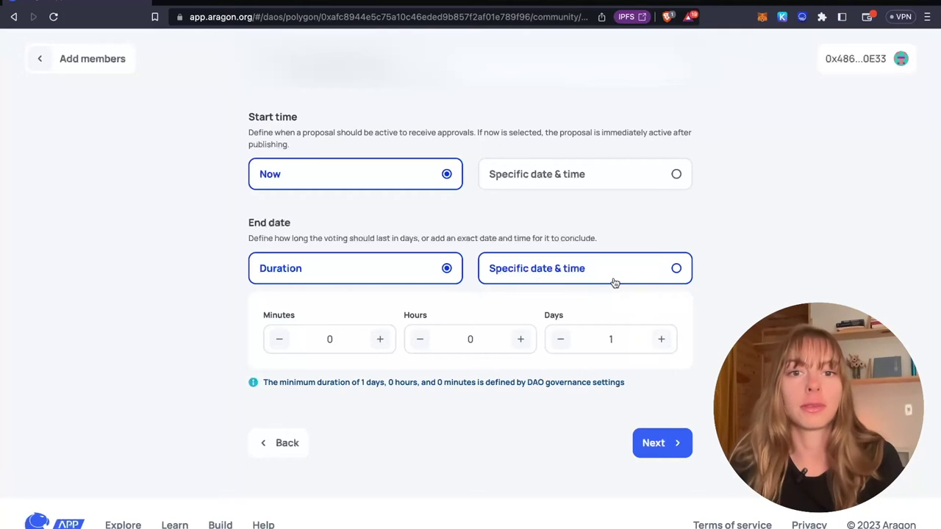
pyautogui.click(642, 265)
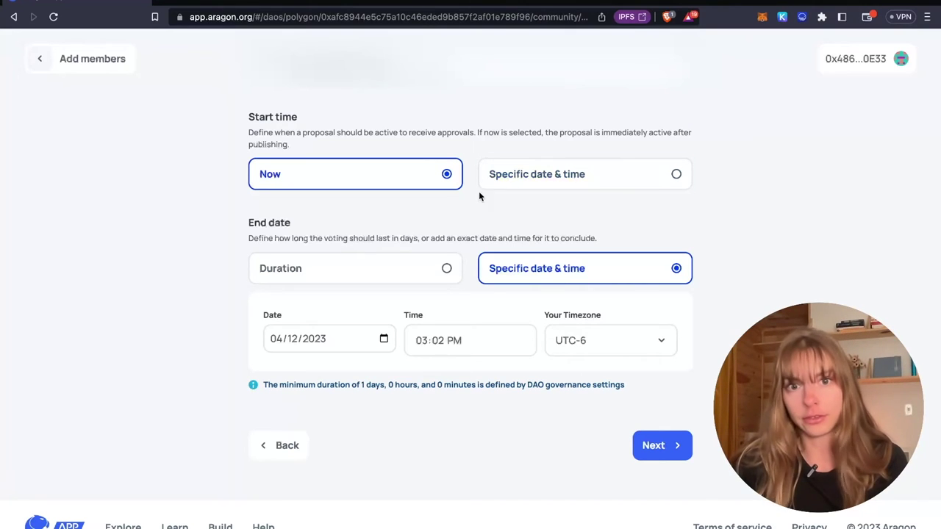
pyautogui.click(445, 270)
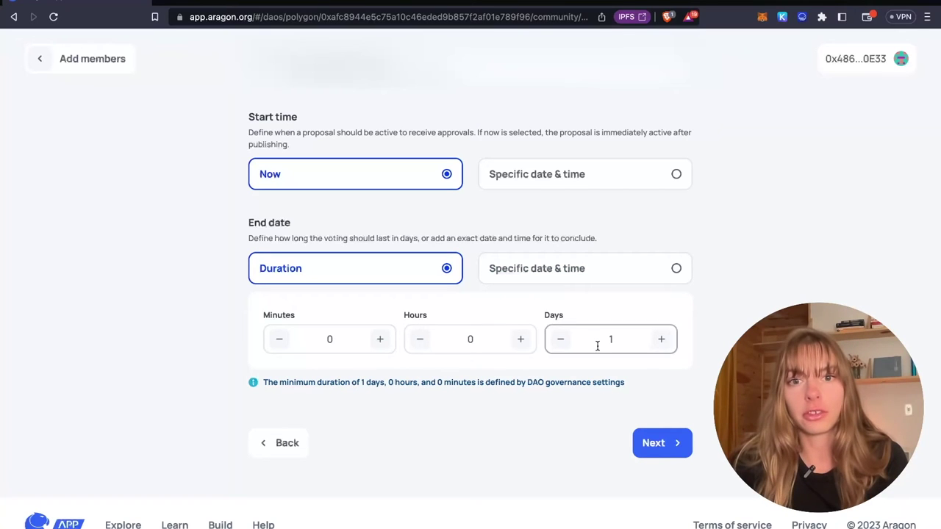
pyautogui.click(676, 443)
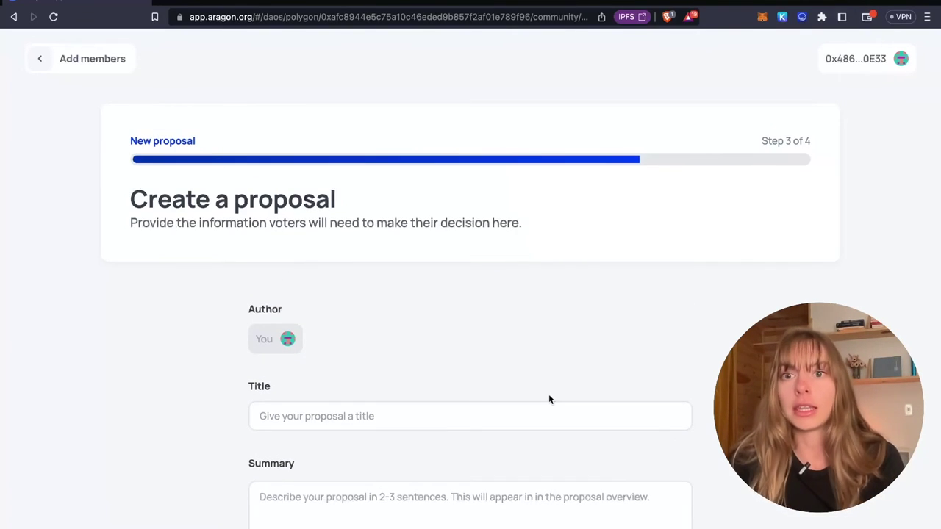
# Step: Title the proposal 'Minting 3 more tokens' with summary 'Minting tokens and giving to a new wallet'
pyautogui.click(470, 417)
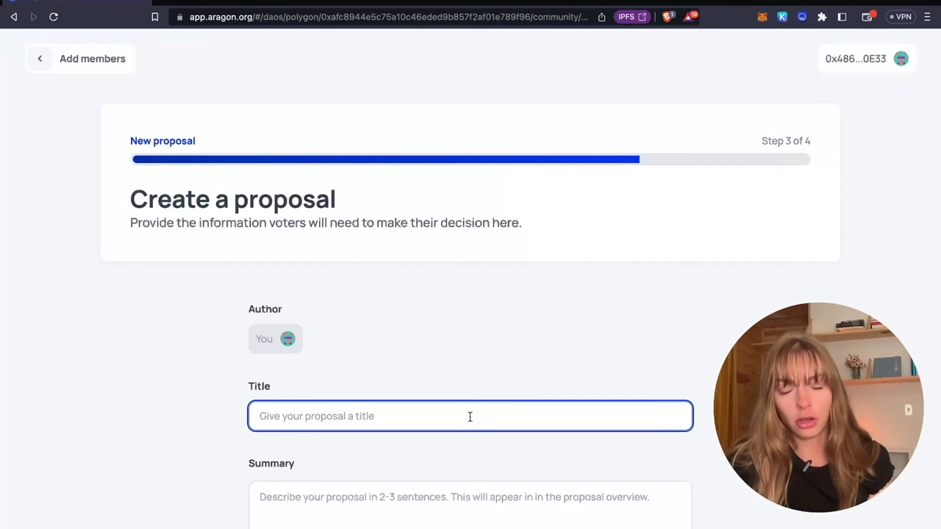
pyautogui.write('M')
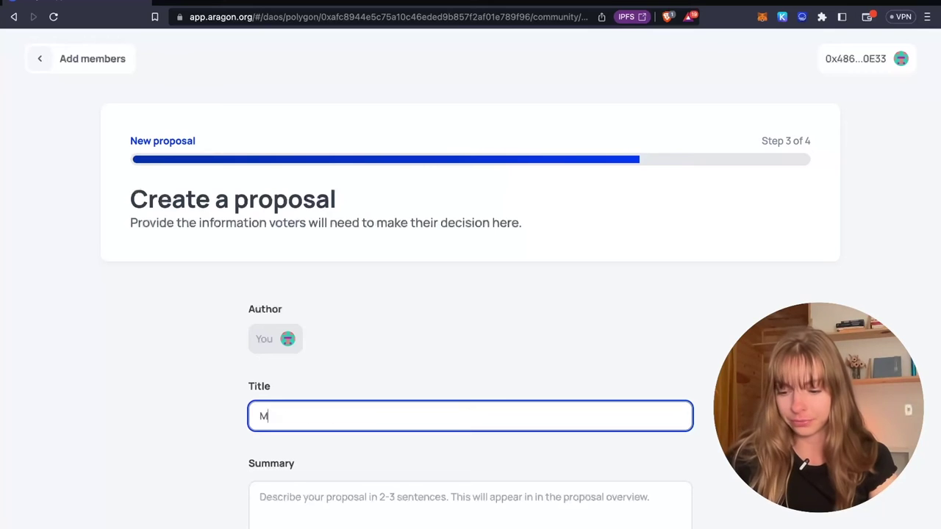
pyautogui.write('inting 3 more ')
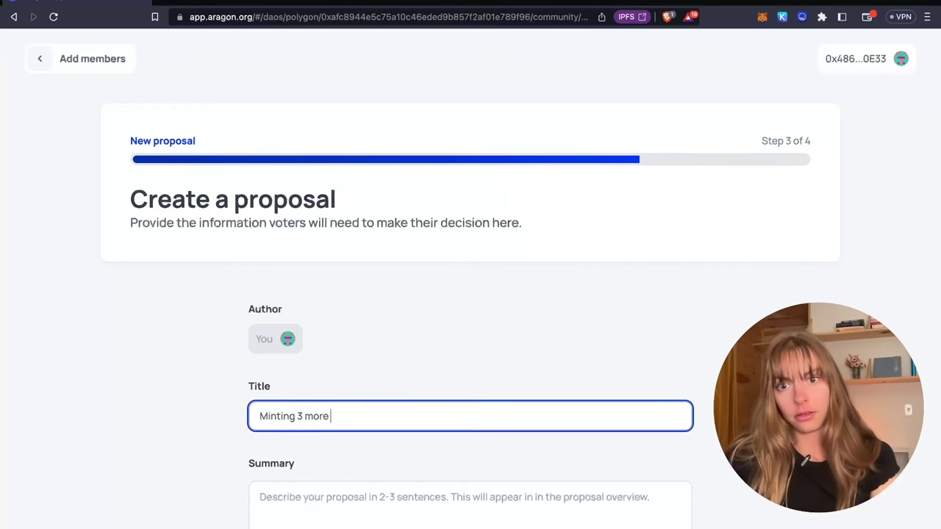
pyautogui.write('tokens')
pyautogui.press('Tab')
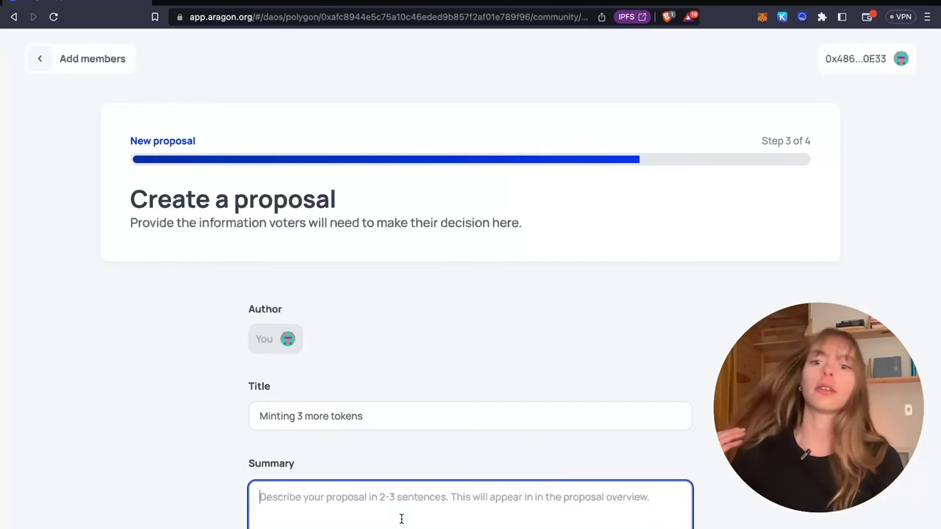
pyautogui.write('Minting')
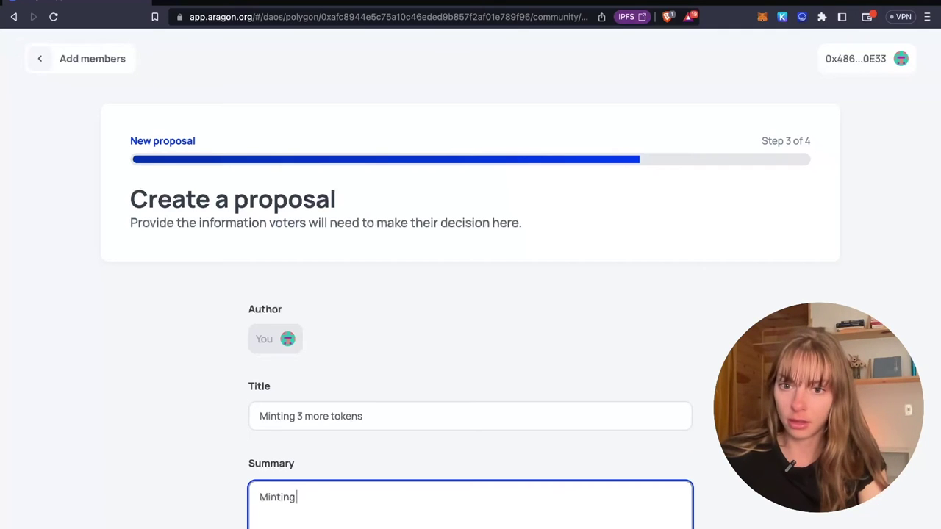
pyautogui.write(' tokens and assinging')
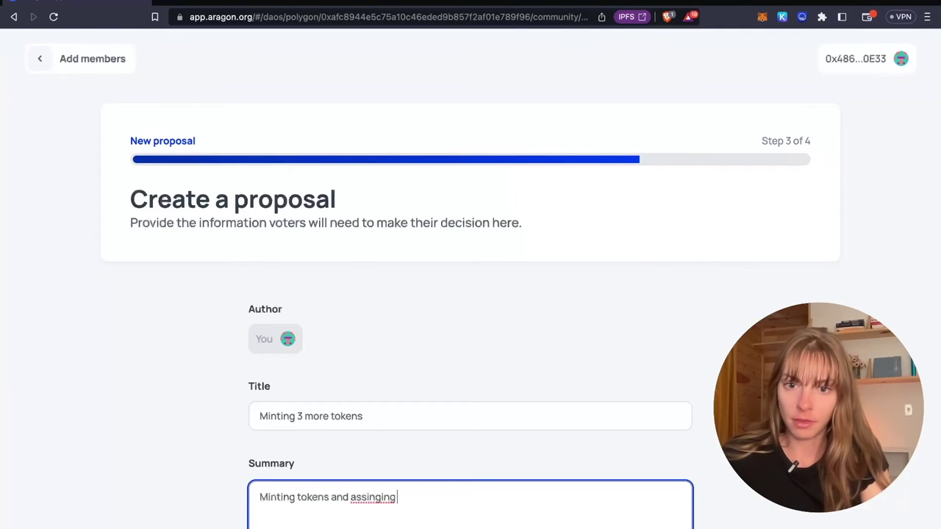
pyautogui.write(' to a new')
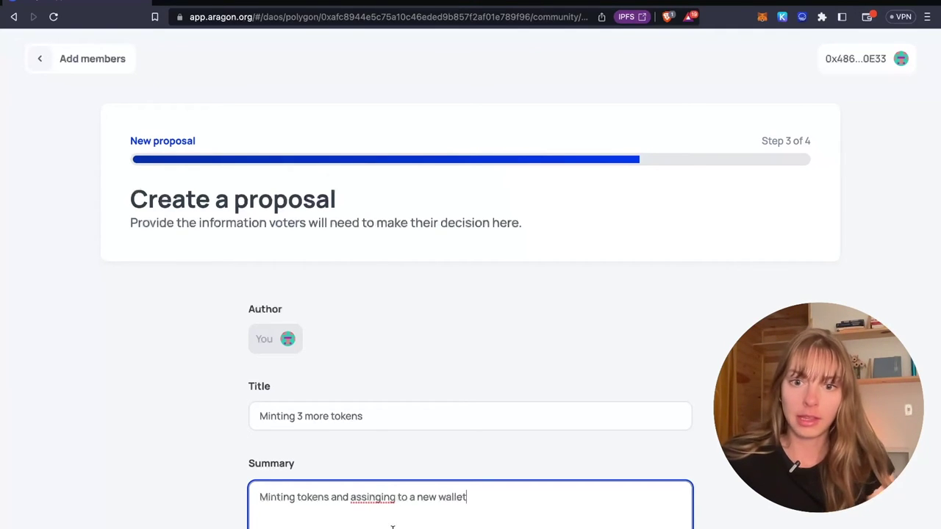
pyautogui.write(' wallet')
pyautogui.moveTo(396, 497); pyautogui.dragTo(349, 497)
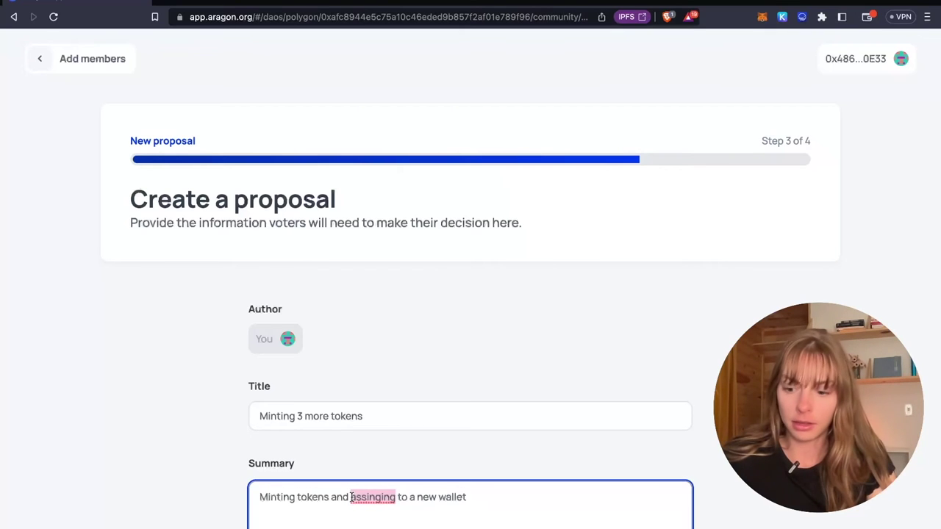
pyautogui.write('giving')
pyautogui.scroll(-7, 363, 479)
# Step: Leave the optional Body and Resource fields blank and advance to the Review proposal step
pyautogui.scroll(2, 476, 264)
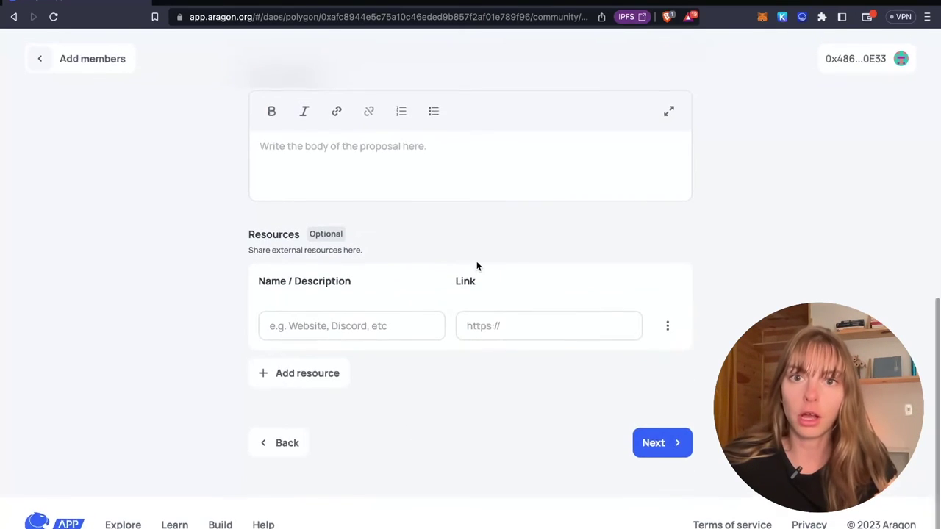
pyautogui.click(476, 266)
pyautogui.scroll(-2, 412, 235)
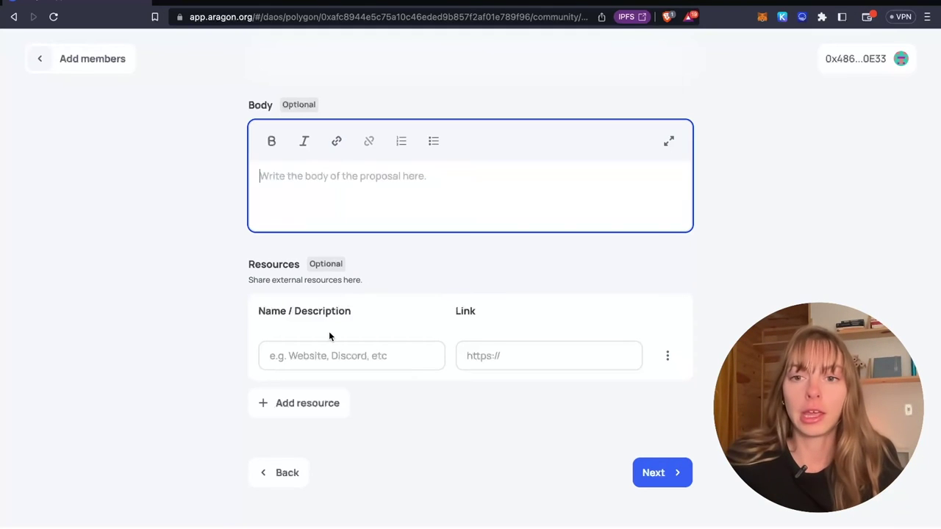
pyautogui.click(334, 355)
pyautogui.scroll(-1, 350, 361)
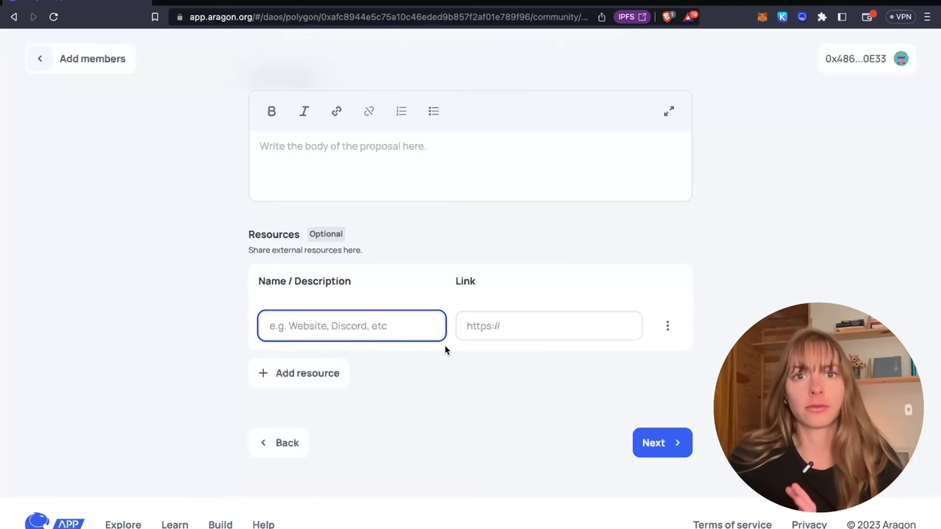
pyautogui.scroll(1, 410, 335)
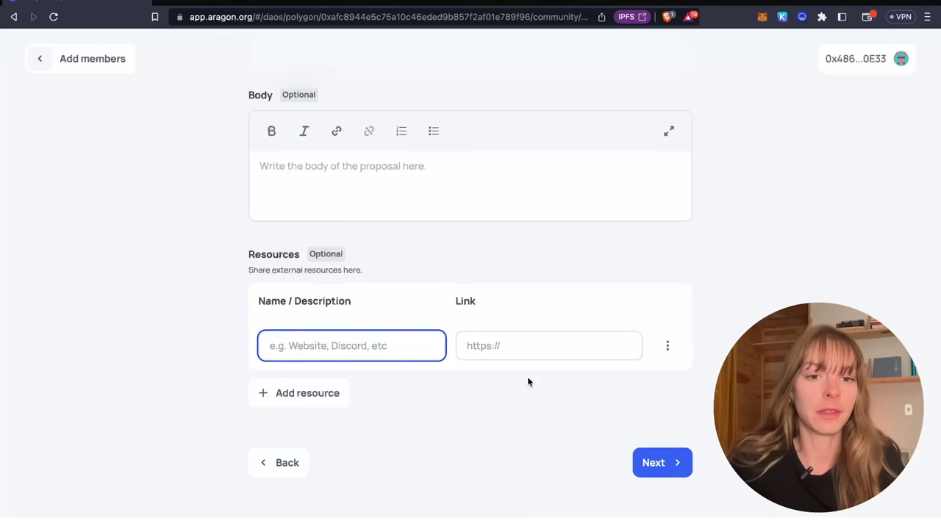
pyautogui.scroll(-1, 502, 433)
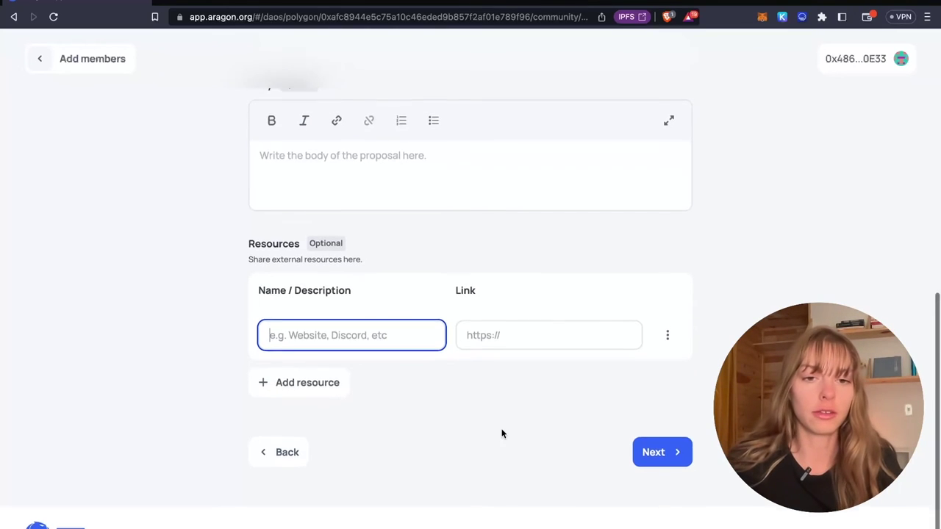
pyautogui.click(652, 450)
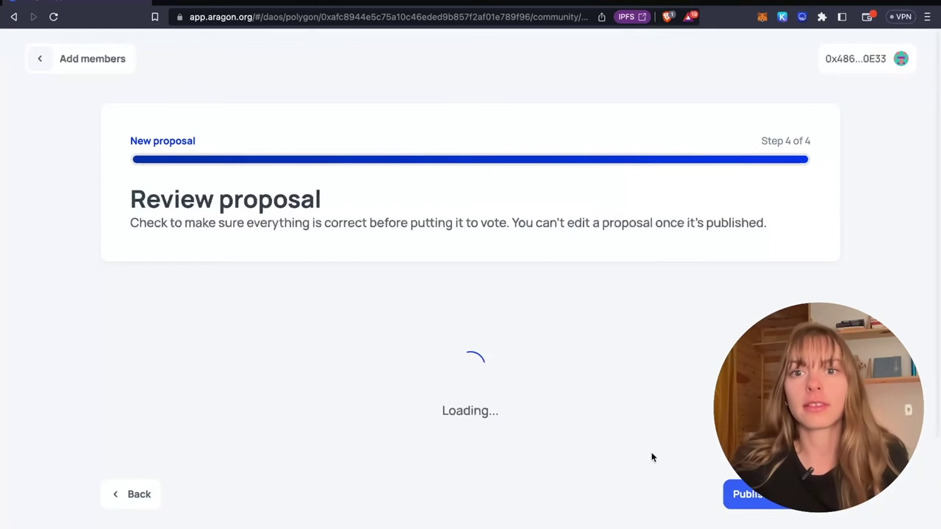
# Step: Review the proposal's voting rules and one-day duration
pyautogui.scroll(-1, 643, 451)
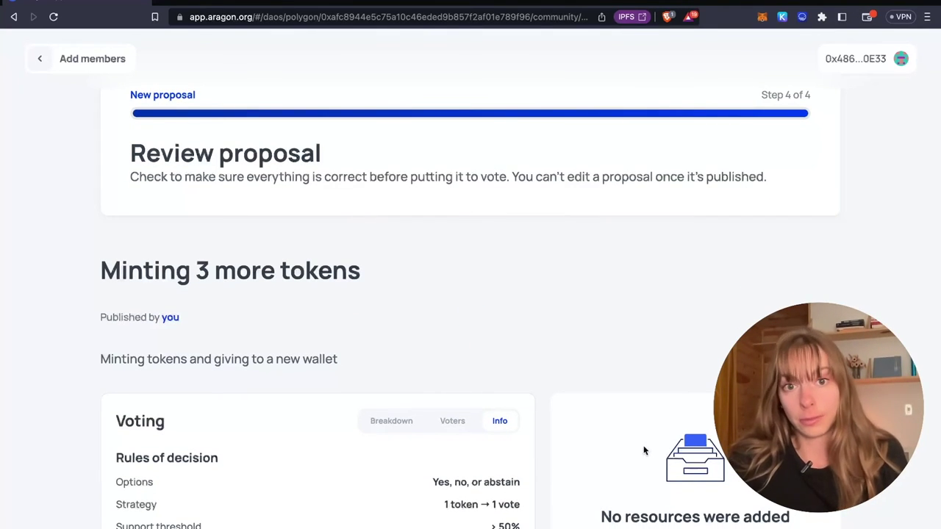
pyautogui.scroll(1, 474, 288)
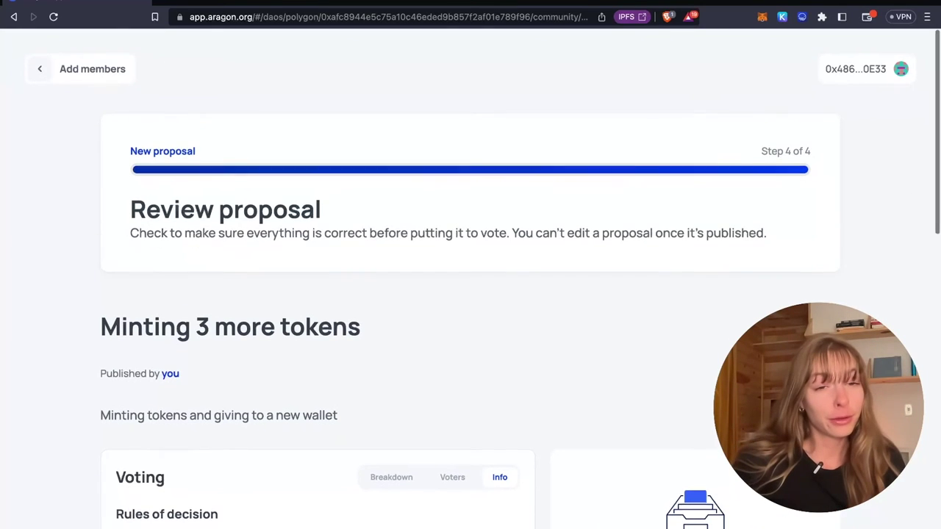
pyautogui.scroll(-6, 470, 294)
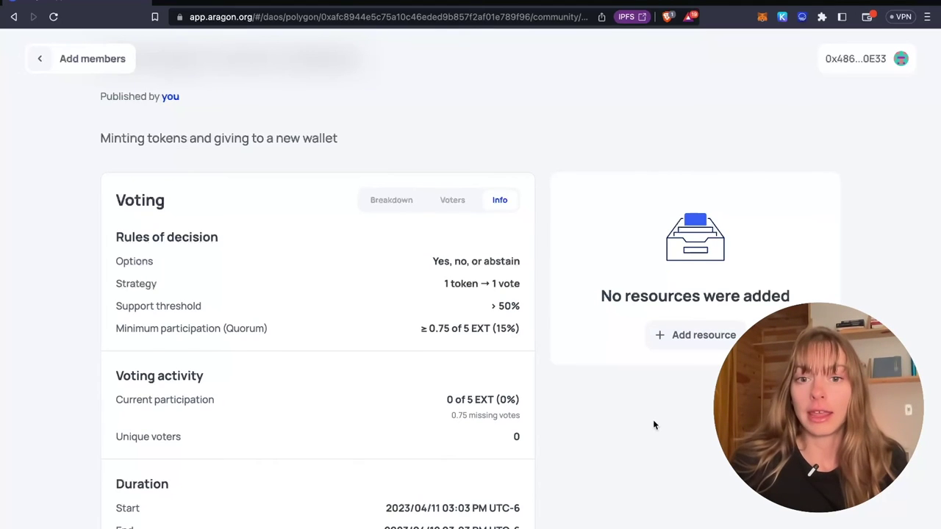
pyautogui.scroll(-1, 653, 424)
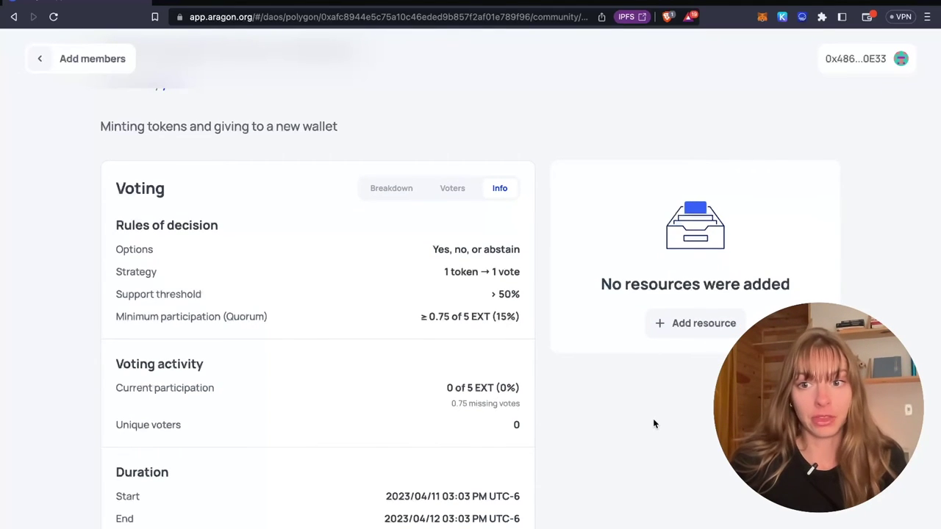
pyautogui.scroll(-4, 652, 424)
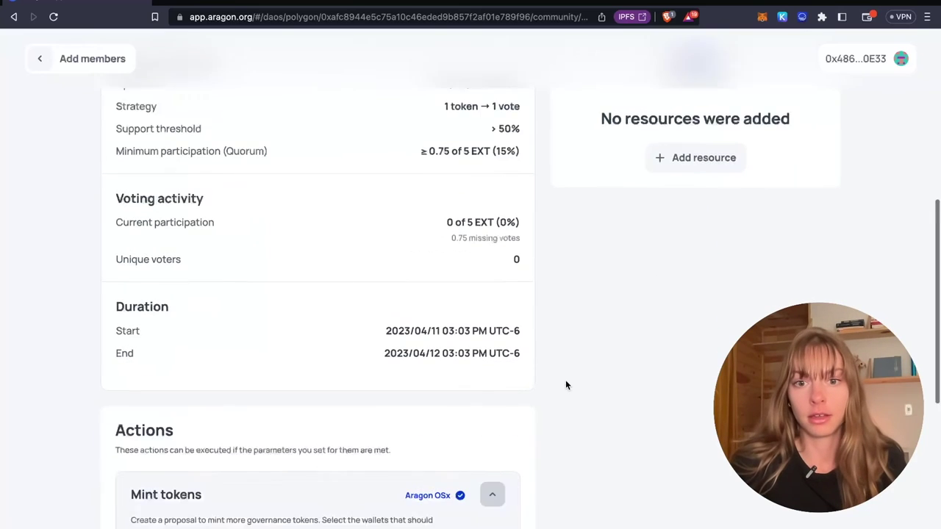
pyautogui.scroll(-7, 565, 384)
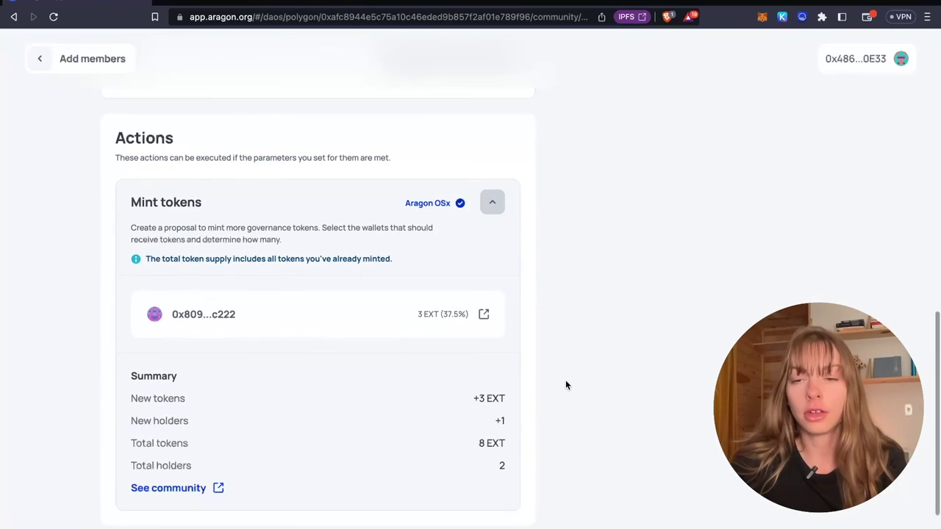
pyautogui.scroll(-1, 565, 385)
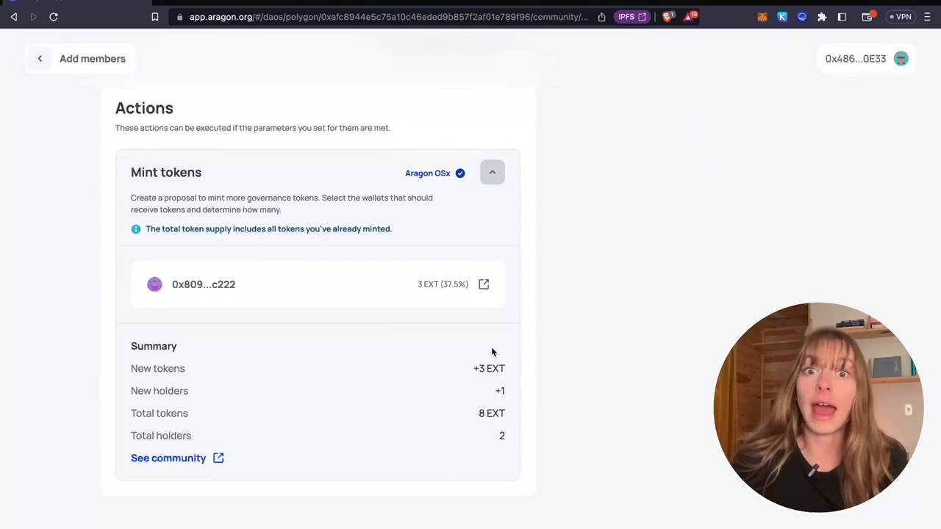
# Step: Check the Mint tokens summary: 3 EXT to one new holder, 8 EXT across 2 holders
pyautogui.scroll(2, 420, 231)
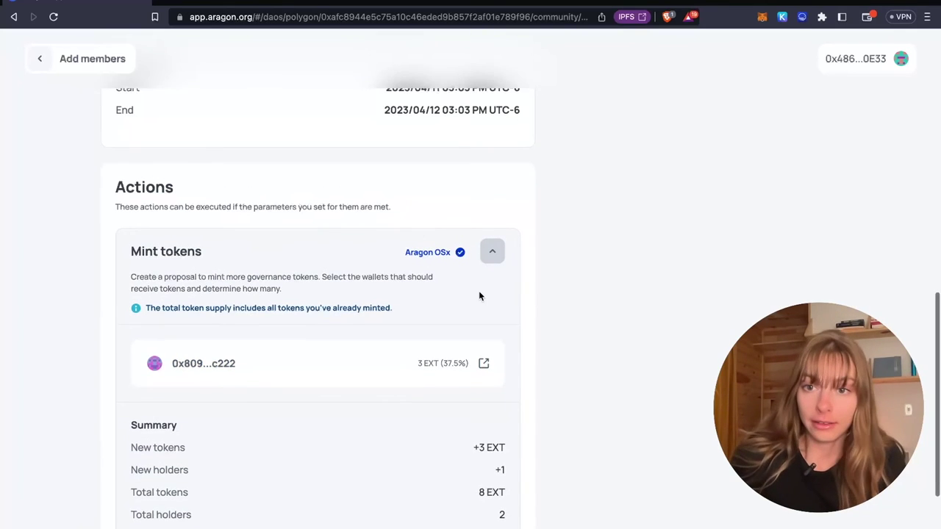
pyautogui.scroll(-2, 479, 296)
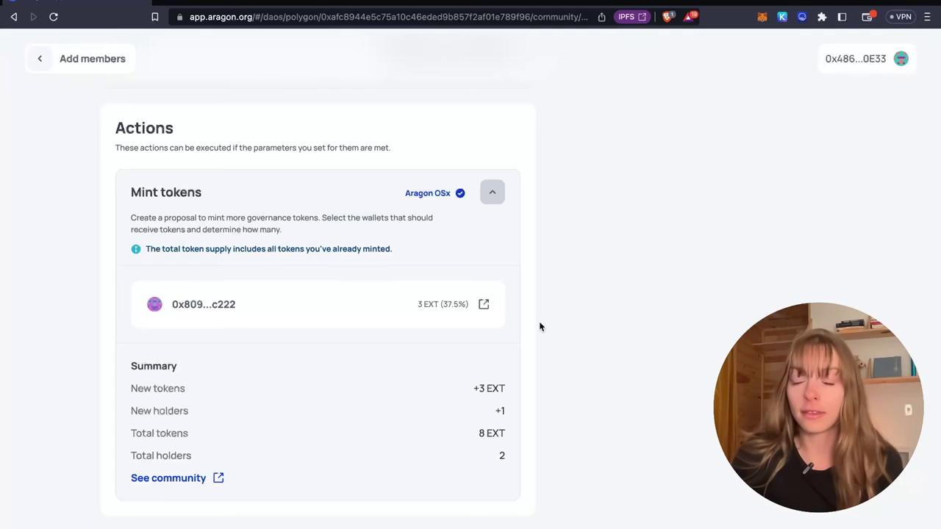
pyautogui.scroll(-1, 539, 326)
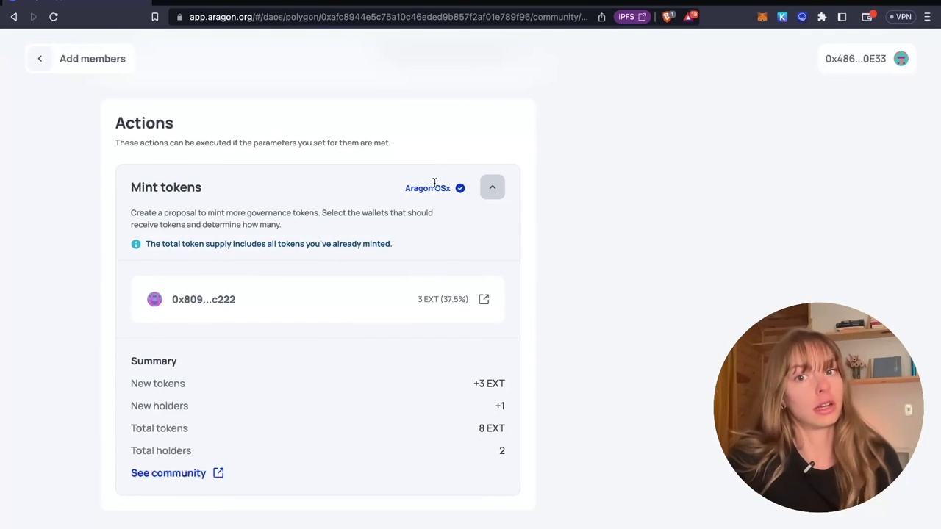
pyautogui.scroll(-3, 321, 264)
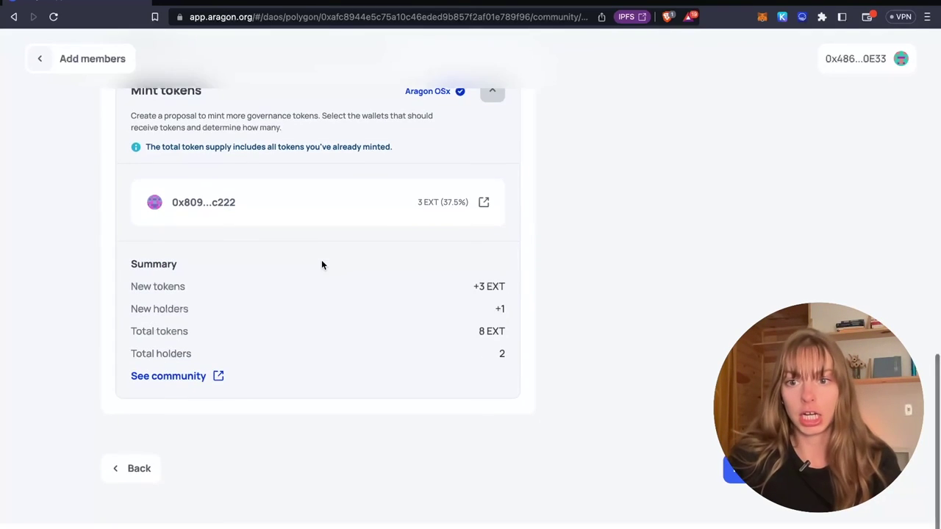
pyautogui.scroll(-1, 258, 341)
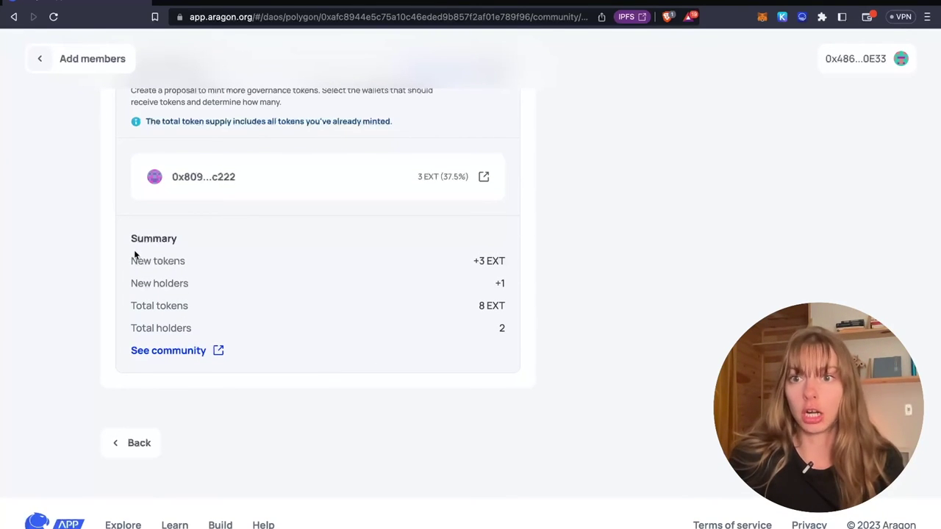
pyautogui.moveTo(134, 252); pyautogui.dragTo(526, 342)
pyautogui.click(596, 340)
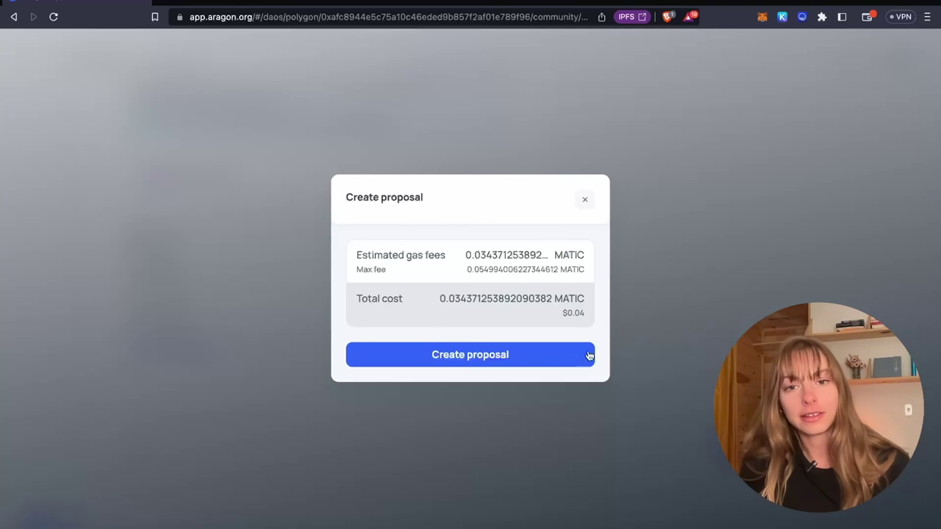
# Step: Create the 'Minting 3 more tokens' proposal and view its Pending proposal page
pyautogui.click(557, 361)
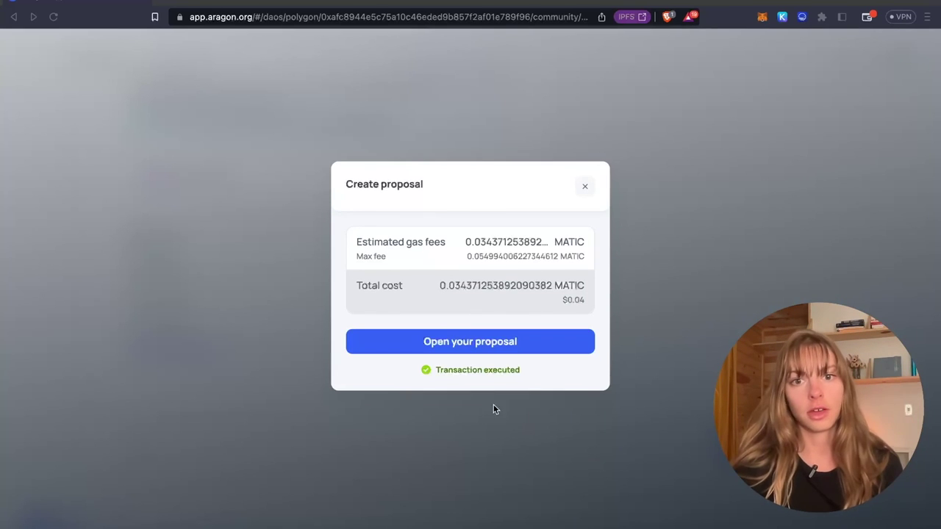
pyautogui.click(527, 352)
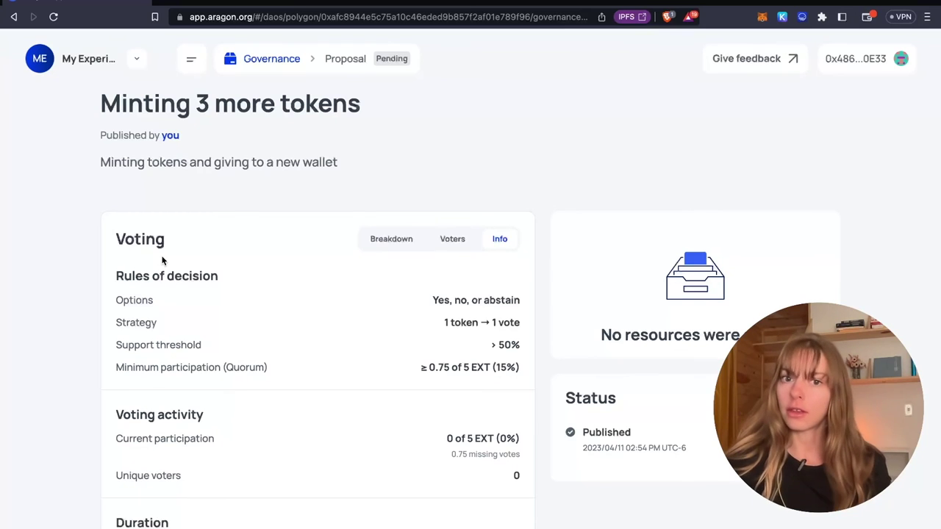
pyautogui.scroll(-2, 161, 248)
pyautogui.scroll(-2, 232, 492)
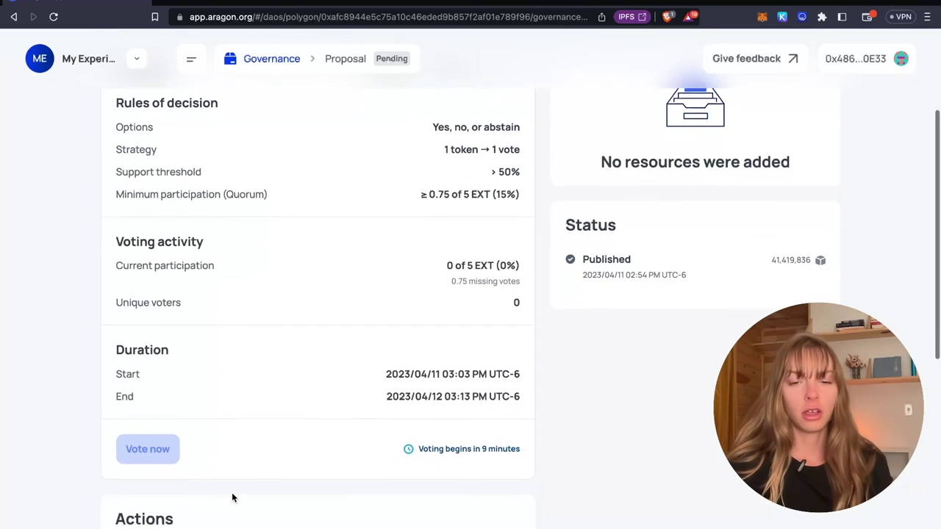
pyautogui.scroll(-1, 521, 405)
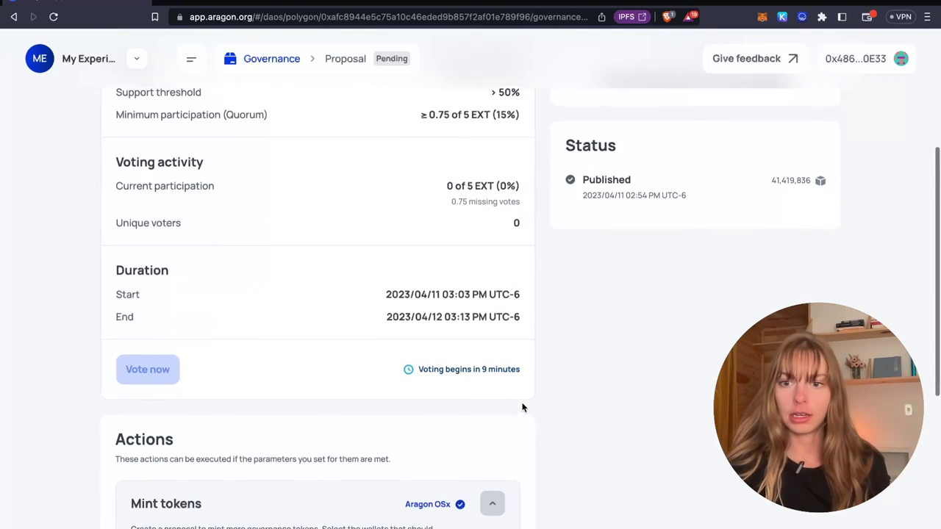
pyautogui.moveTo(524, 368); pyautogui.dragTo(420, 360)
pyautogui.click(569, 359)
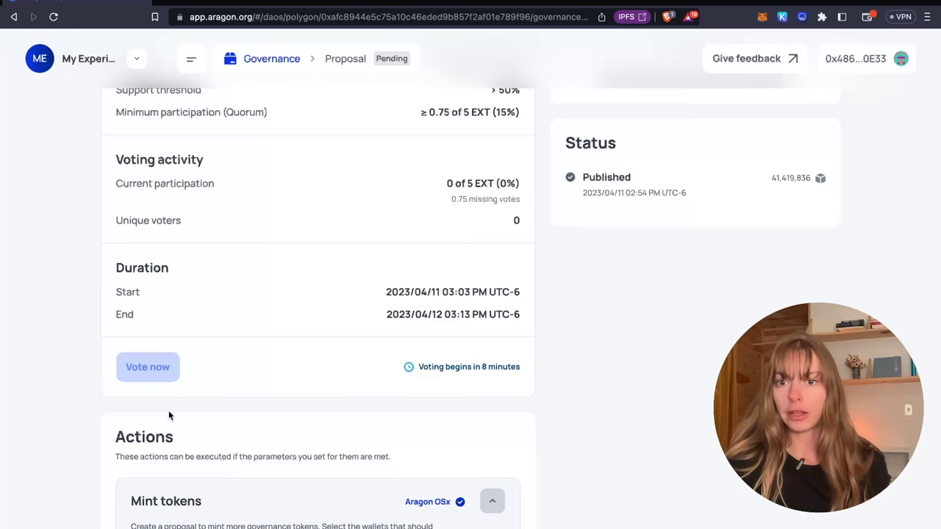
pyautogui.scroll(1, 168, 413)
pyautogui.scroll(-5, 168, 413)
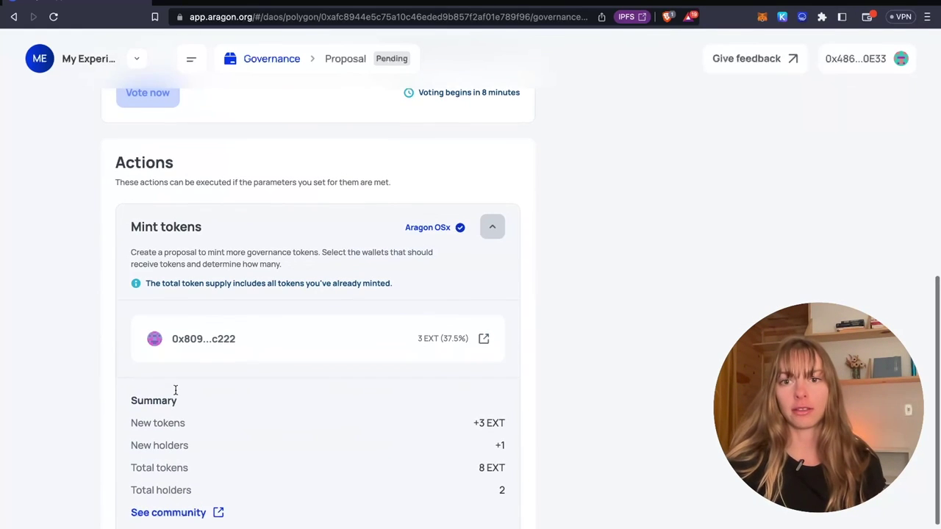
pyautogui.scroll(-1, 301, 341)
pyautogui.scroll(1, 269, 360)
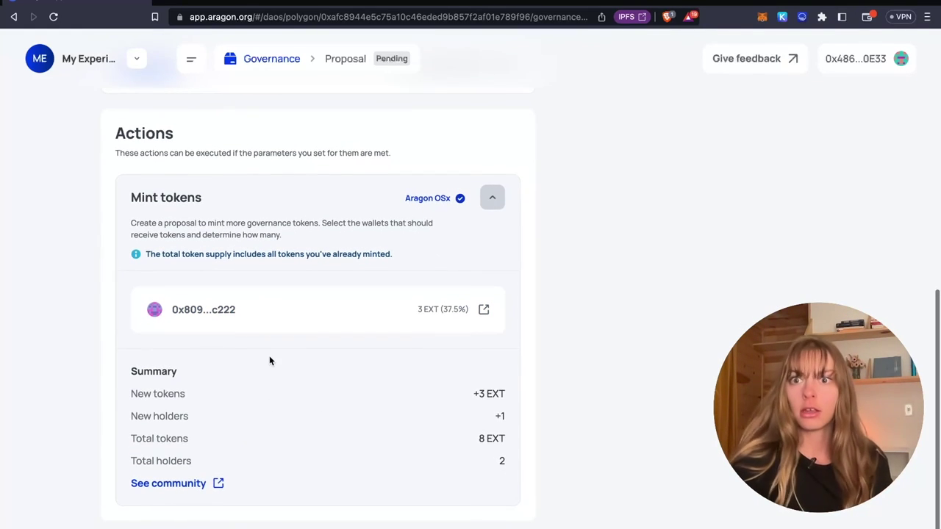
pyautogui.scroll(10, 269, 360)
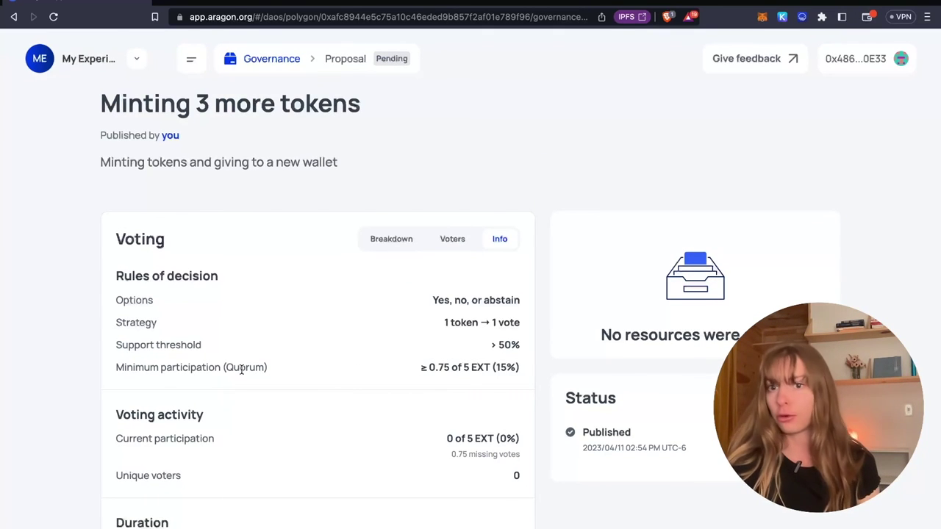
pyautogui.scroll(-6, 514, 437)
pyautogui.scroll(7, 517, 438)
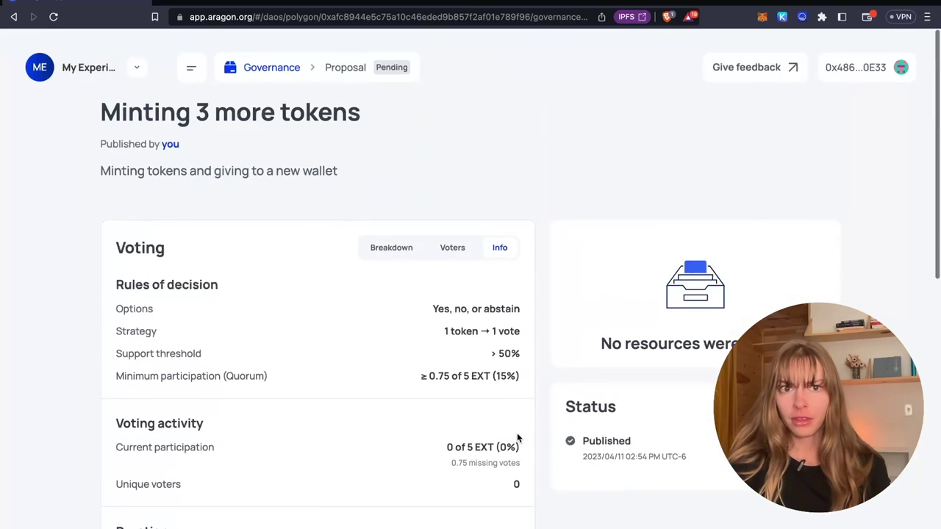